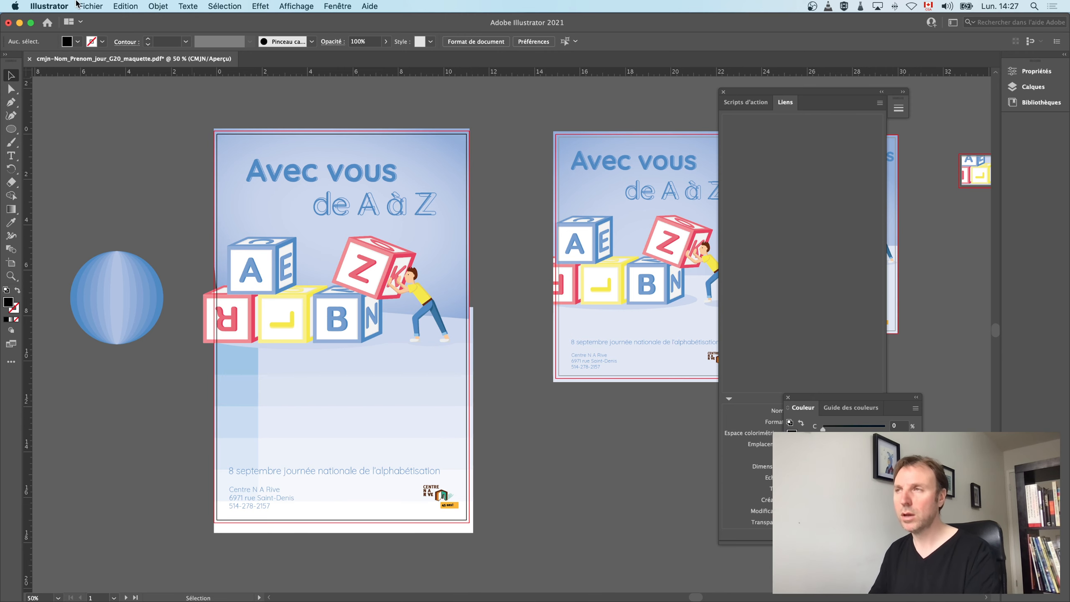
# Save the document and package it into the cmjn-Nom_Prenom_jour_G20_maquette_Dossier folder with copied links, fonts and a report.
pyautogui.click(80, 4)
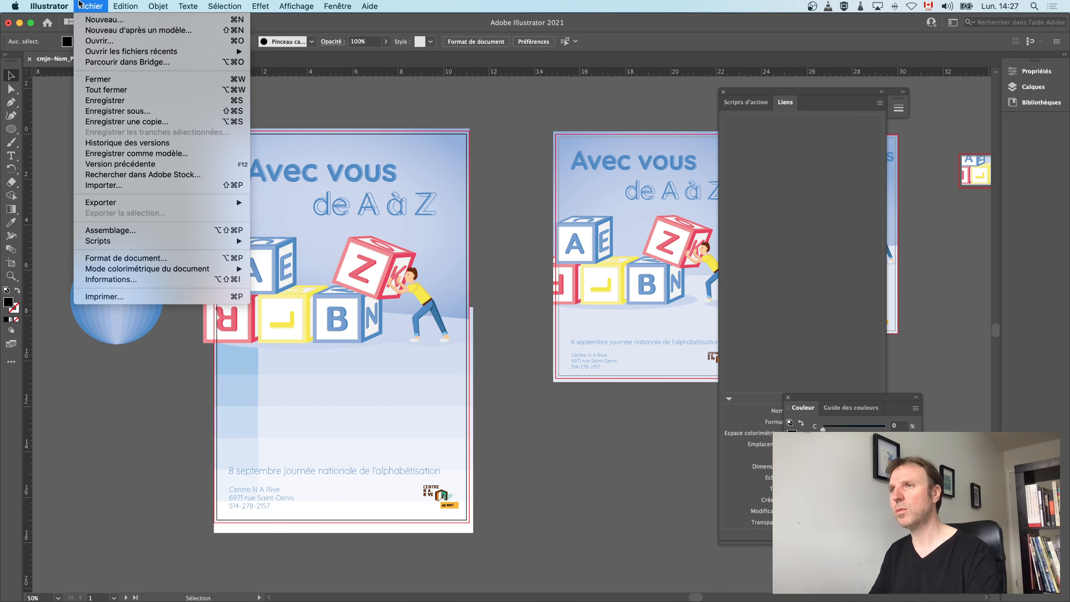
pyautogui.click(161, 234)
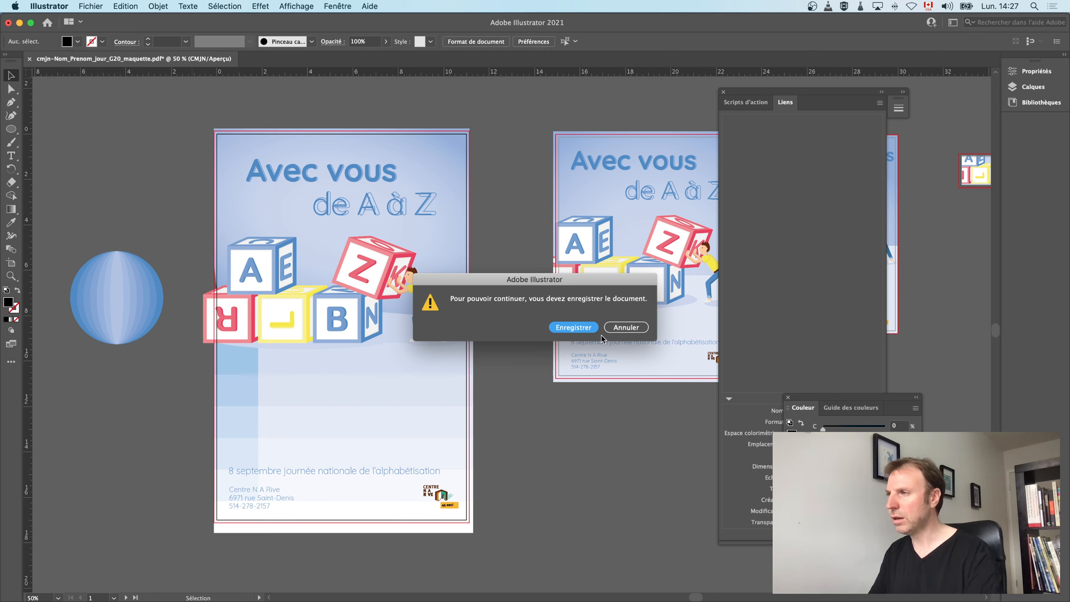
pyautogui.click(588, 331)
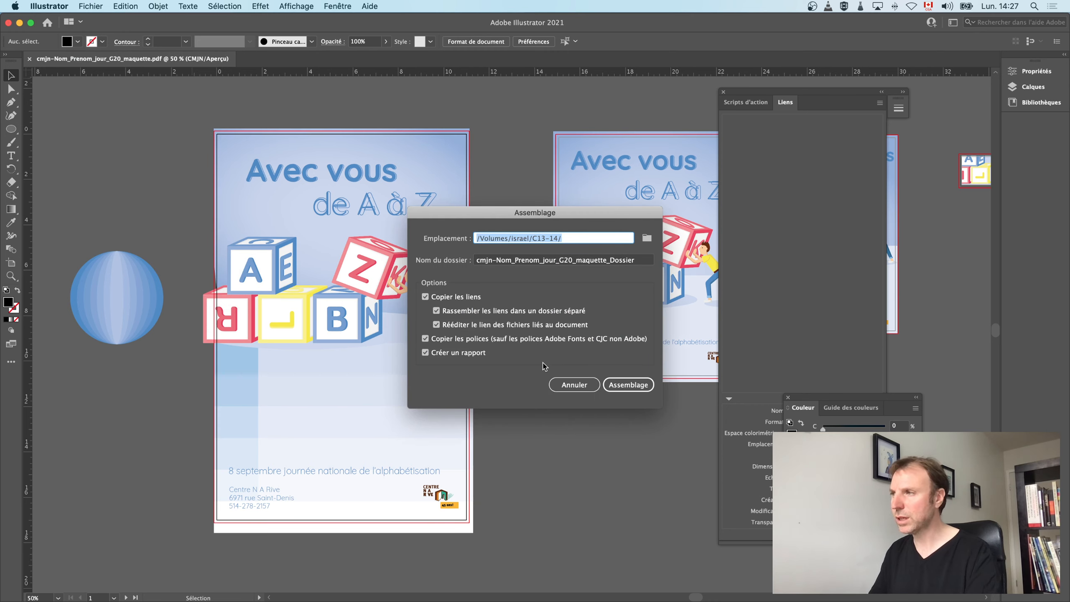
pyautogui.click(617, 385)
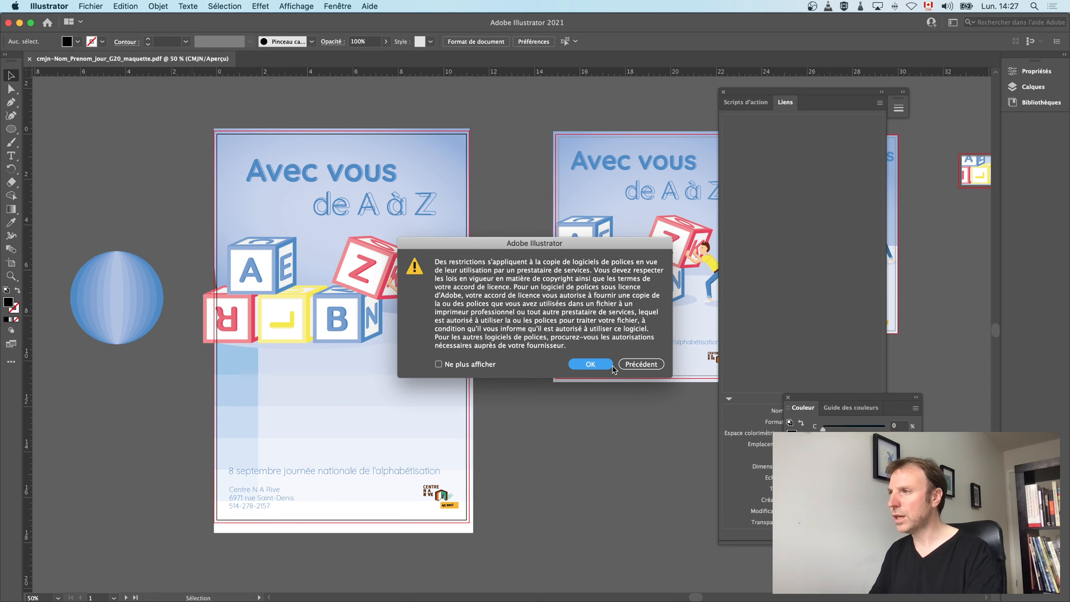
pyautogui.click(589, 365)
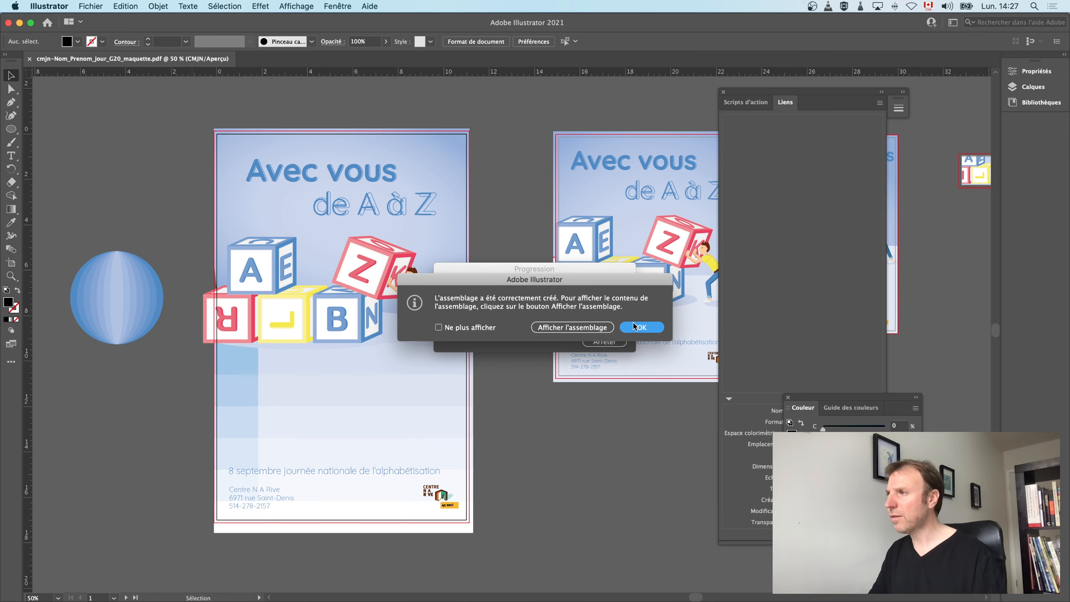
pyautogui.click(635, 327)
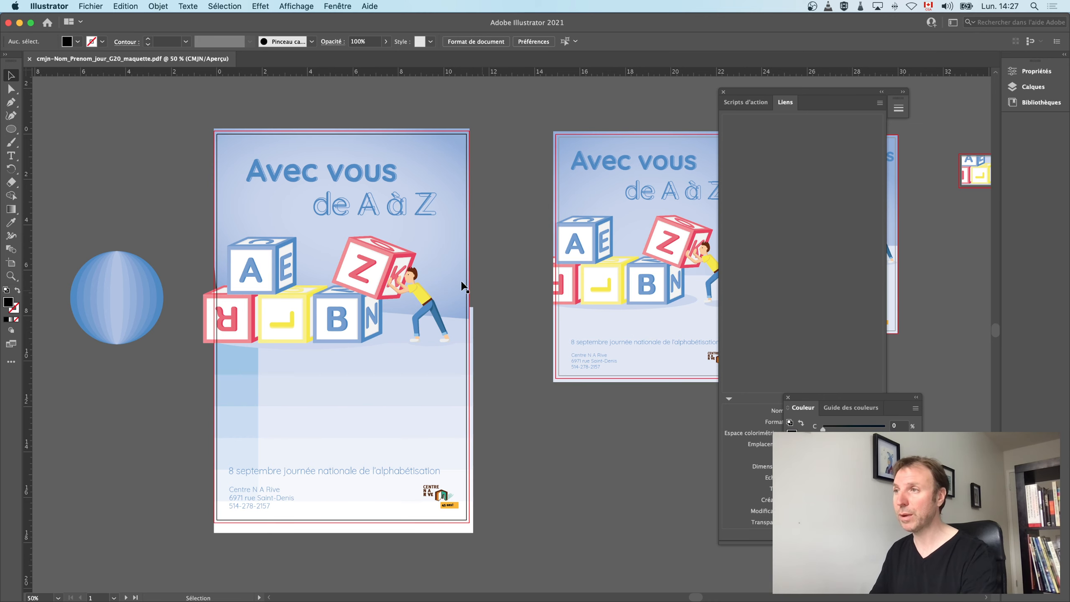
# Try to convert all the document's text to outlines.
pyautogui.press('super+a')
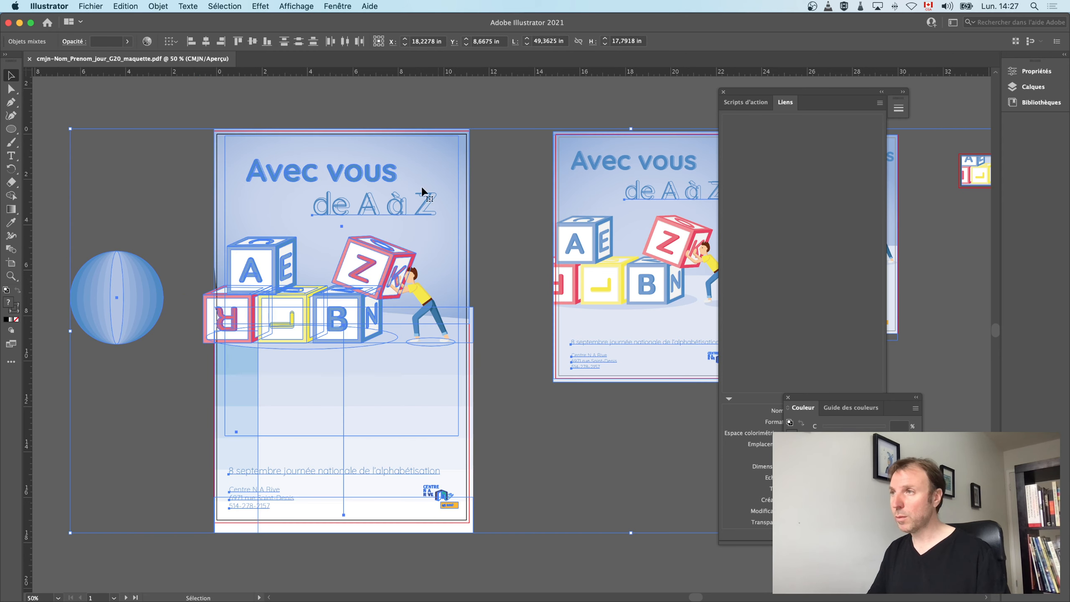
pyautogui.click(197, 5)
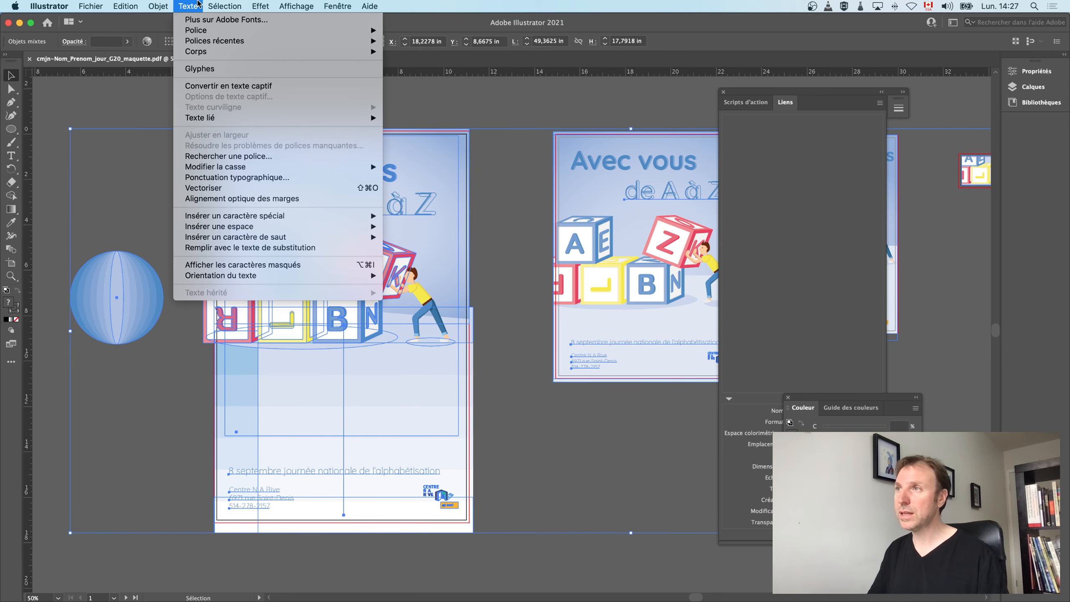
pyautogui.moveTo(237, 170)
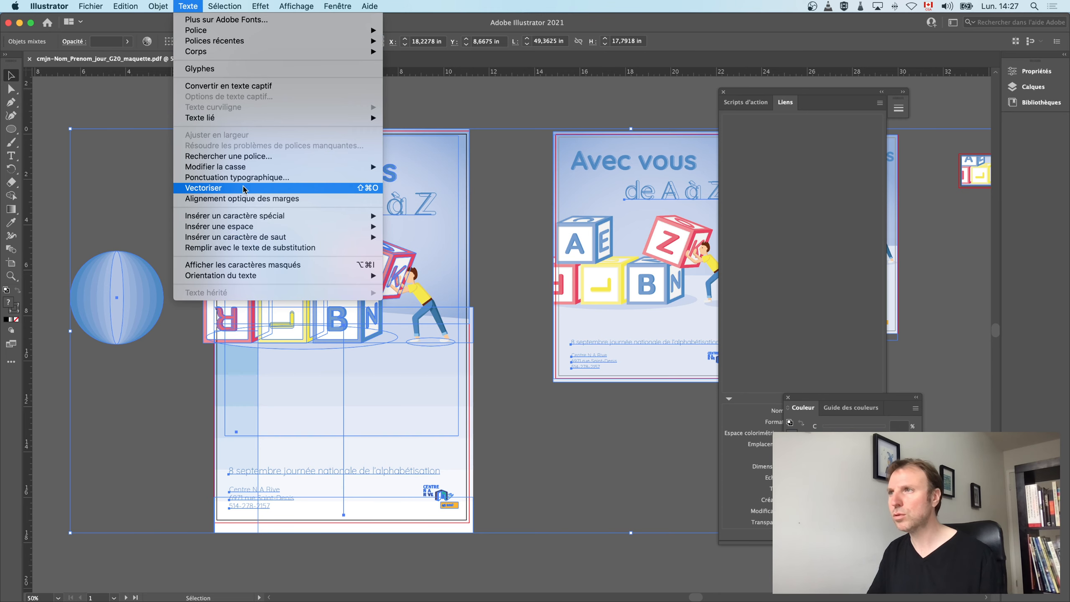
pyautogui.click(242, 188)
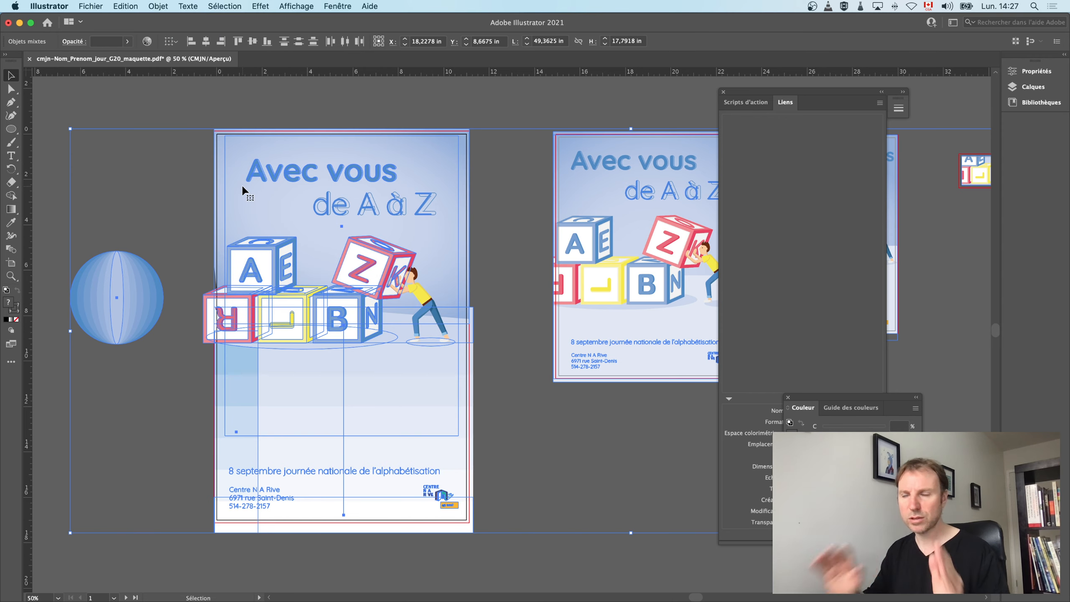
# Examine how the live text looks in outline view, and return to the preview.
pyautogui.click(259, 123)
pyautogui.press('super+y')
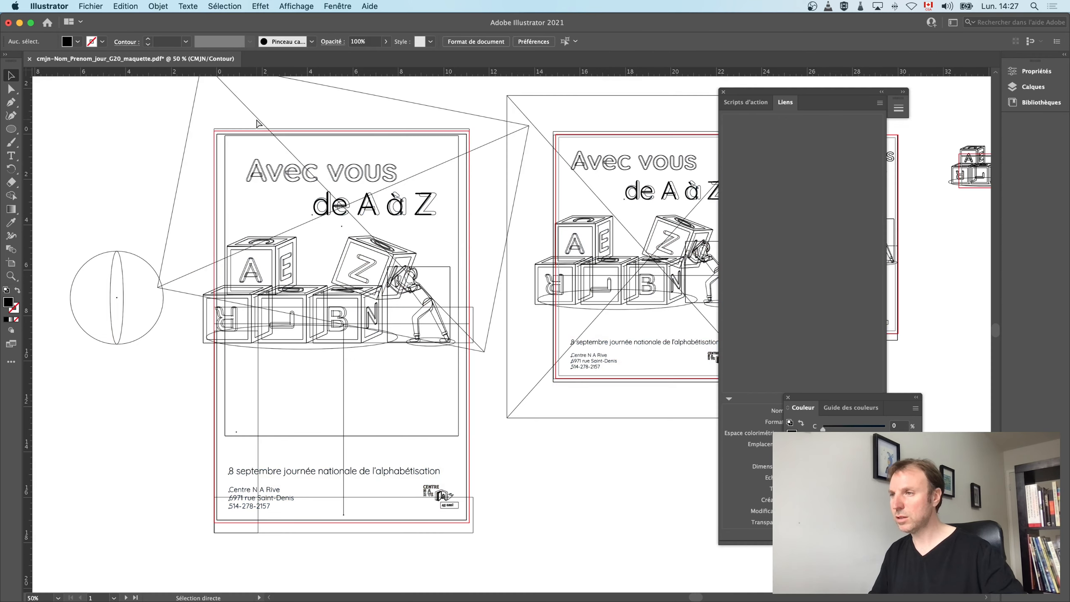
pyautogui.press('super+y')
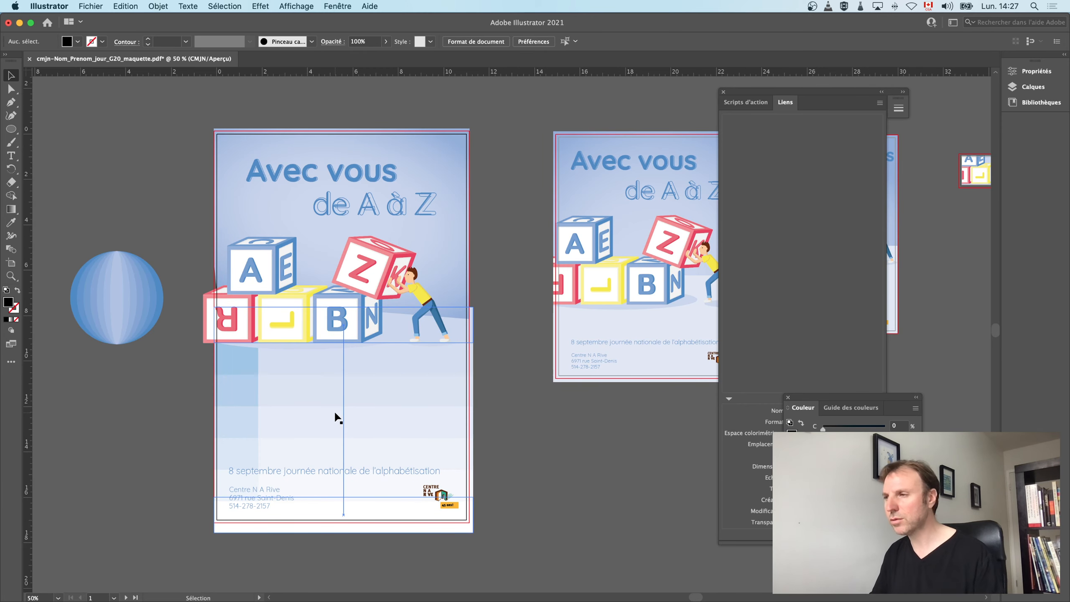
# Select all the artwork, convert its text to outlines, and check the letter shapes in outline view.
pyautogui.press('super+a')
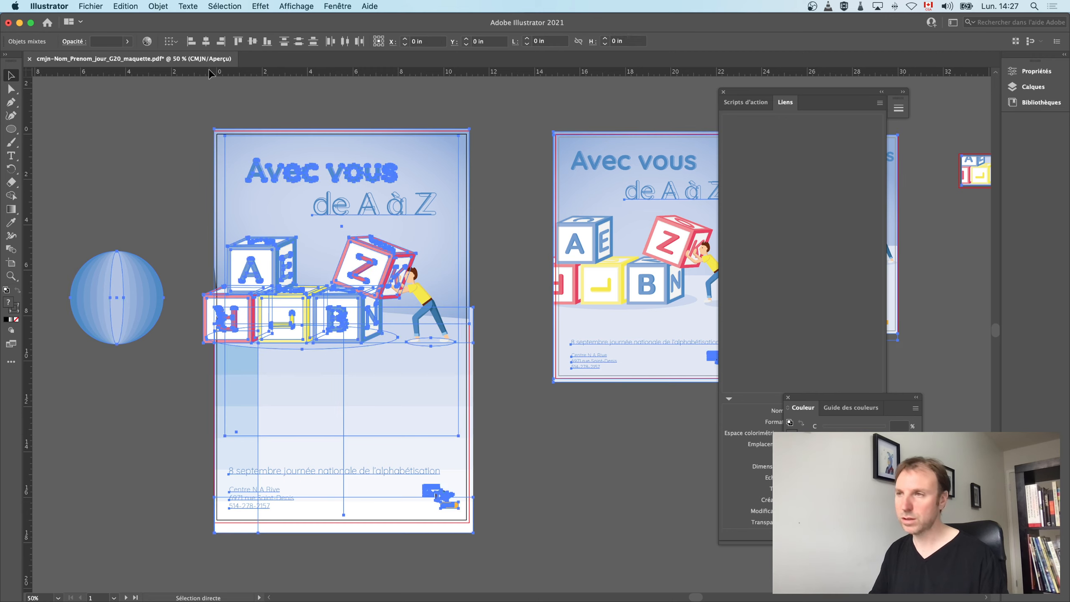
pyautogui.click(191, 4)
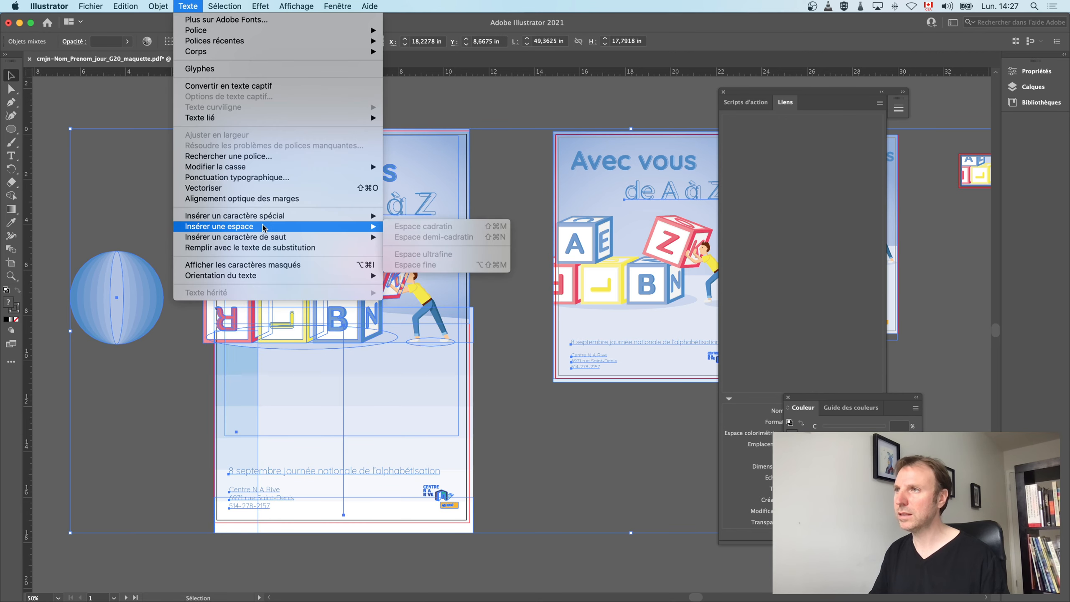
pyautogui.click(259, 190)
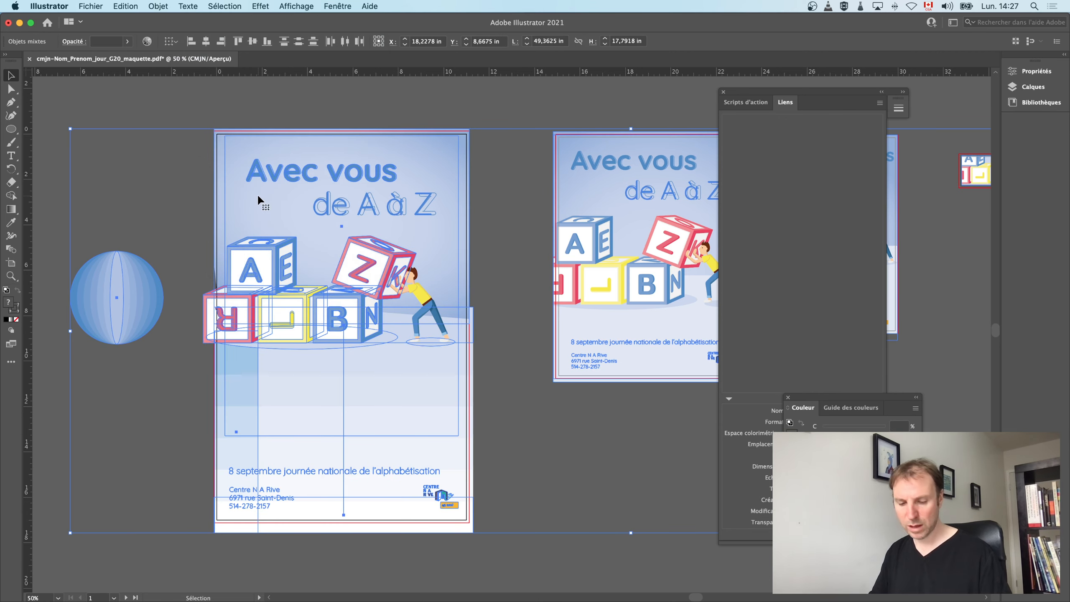
pyautogui.press('super+y')
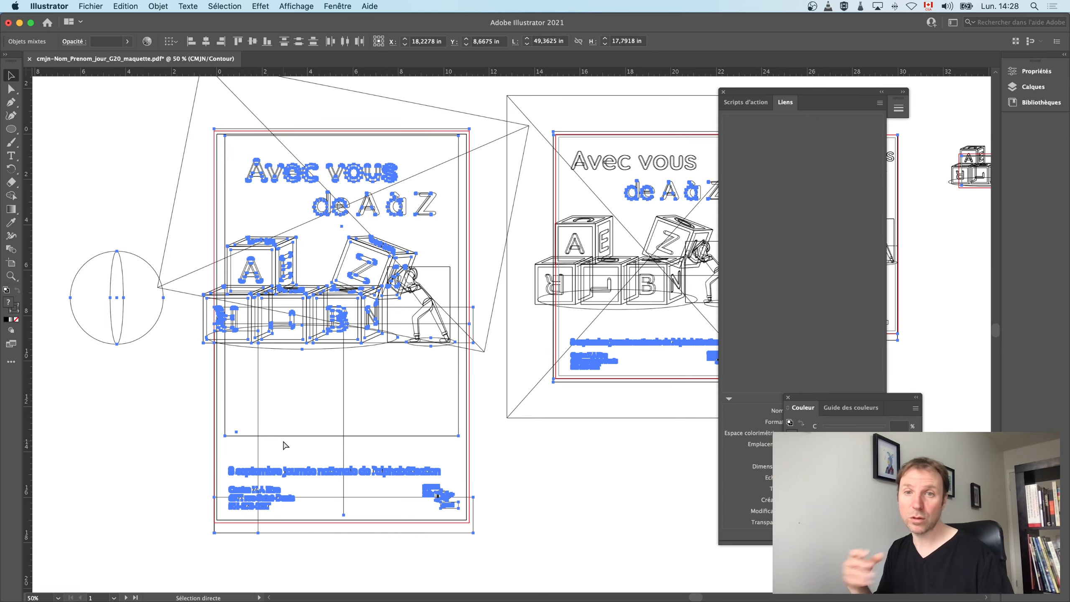
pyautogui.press('super+y')
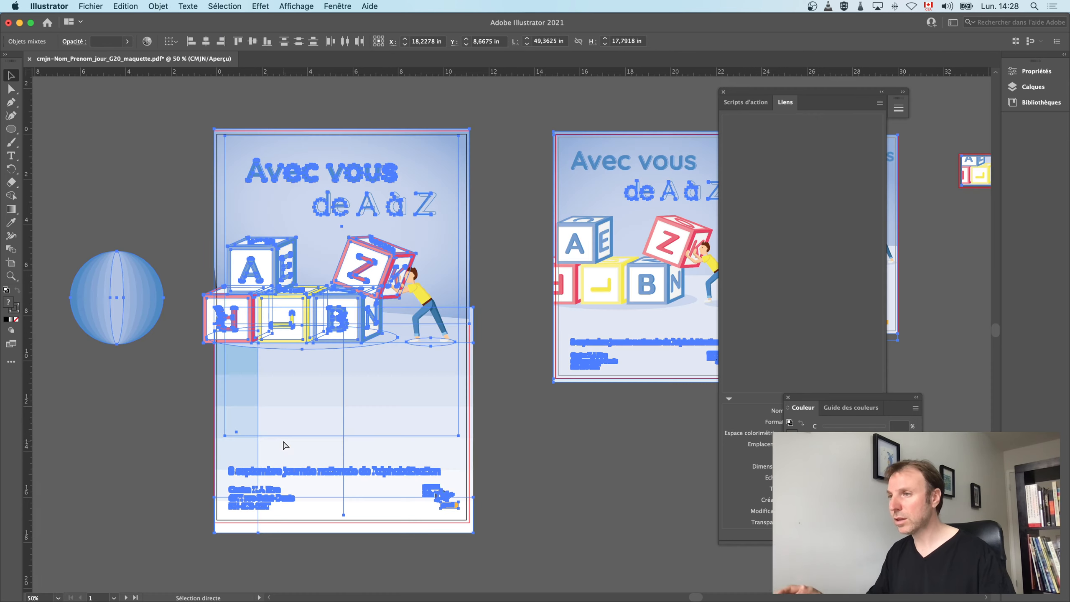
pyautogui.press('v')
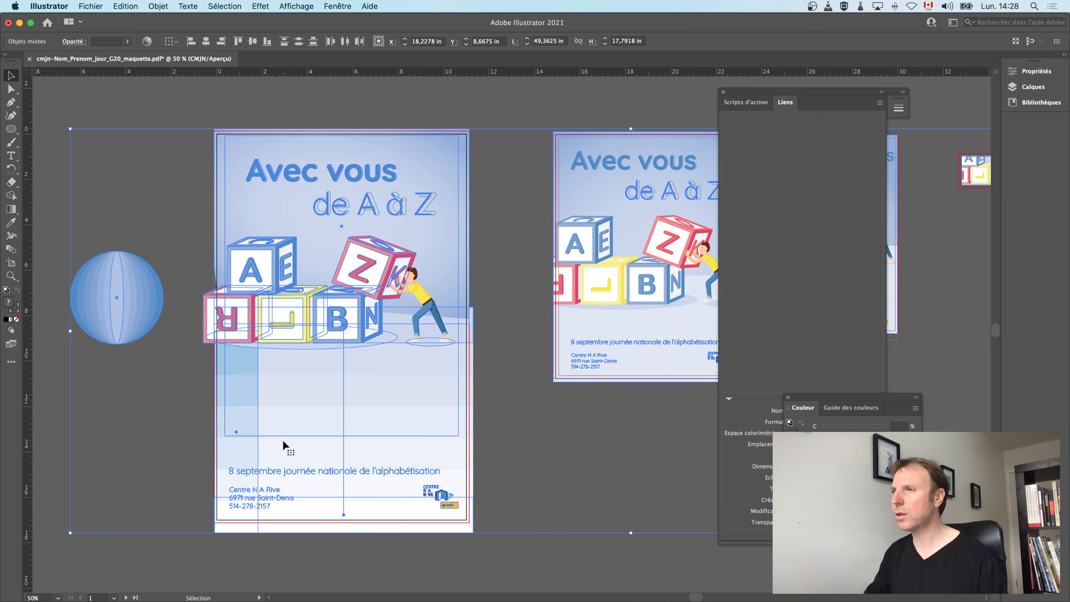
pyautogui.click(220, 127)
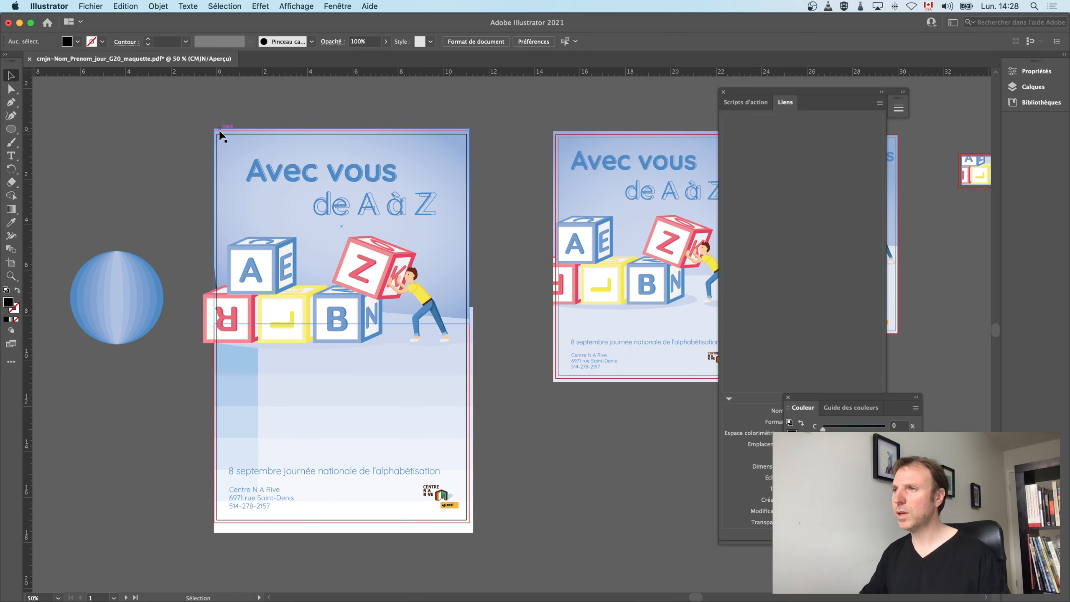
# Isolate the large poster's clipped gradient background and enlarge it to about 16.75 × 13.11 in, covering the gap at the left bleed.
pyautogui.press('z')
pyautogui.click(317, 210)
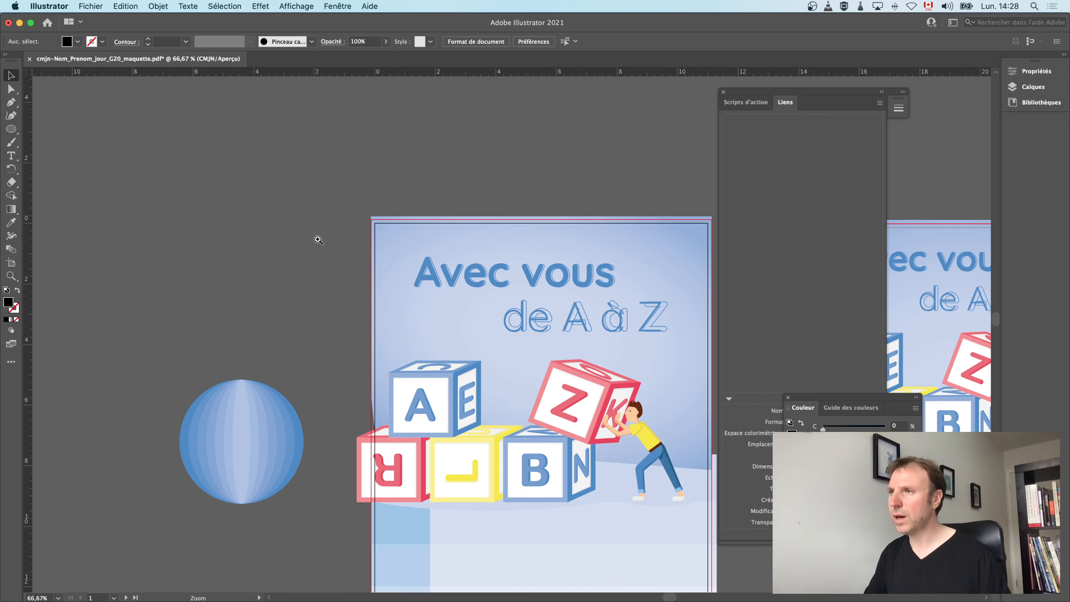
pyautogui.click(437, 429)
pyautogui.click(444, 348)
pyautogui.press('v')
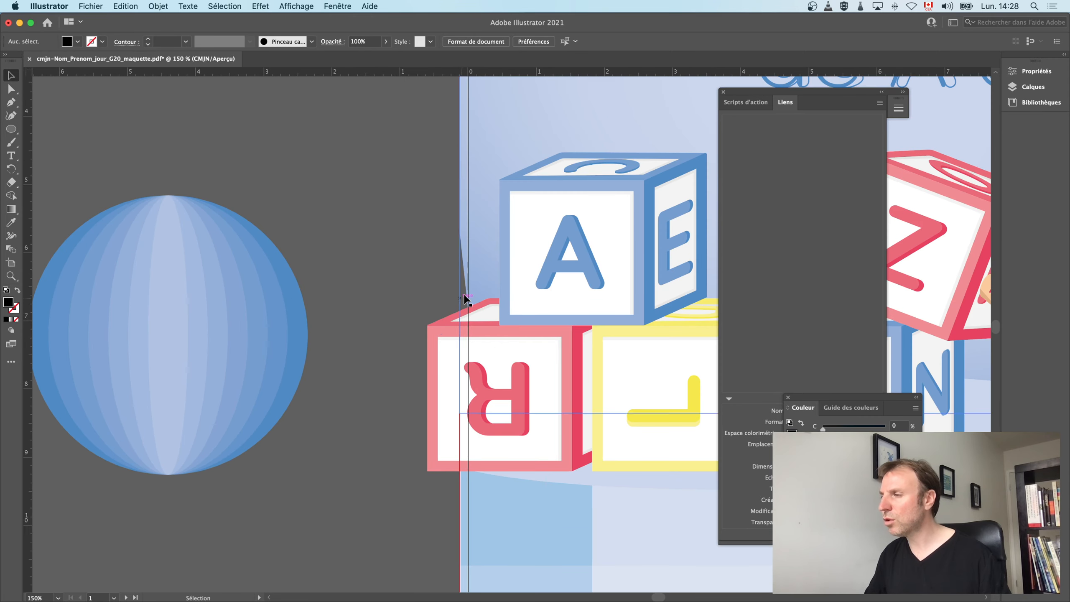
pyautogui.click(469, 291)
pyautogui.doubleClick(469, 290)
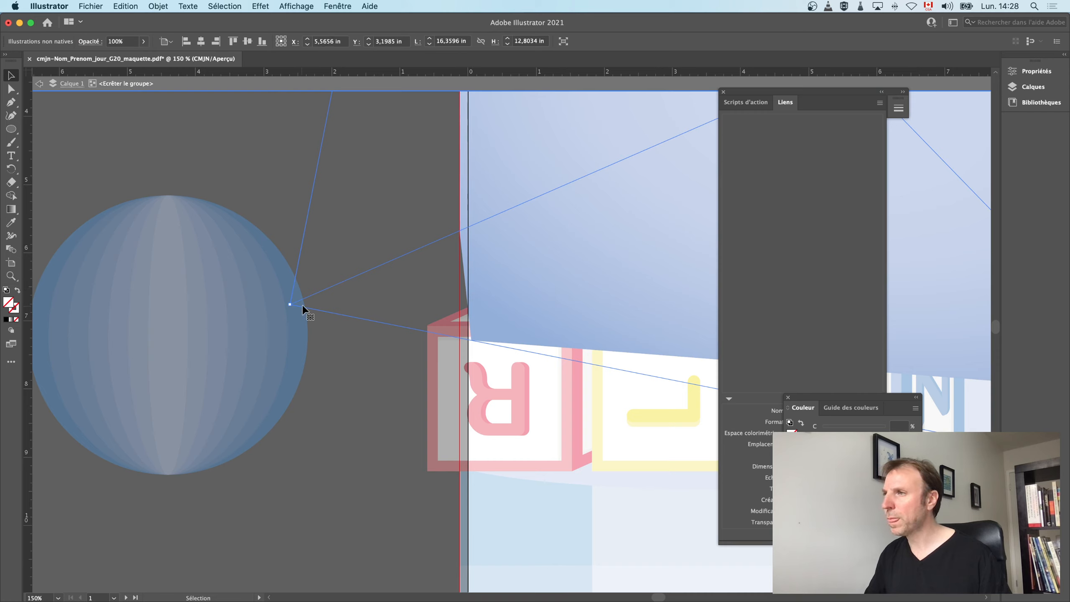
pyautogui.moveTo(290, 305); pyautogui.dragTo(263, 316)
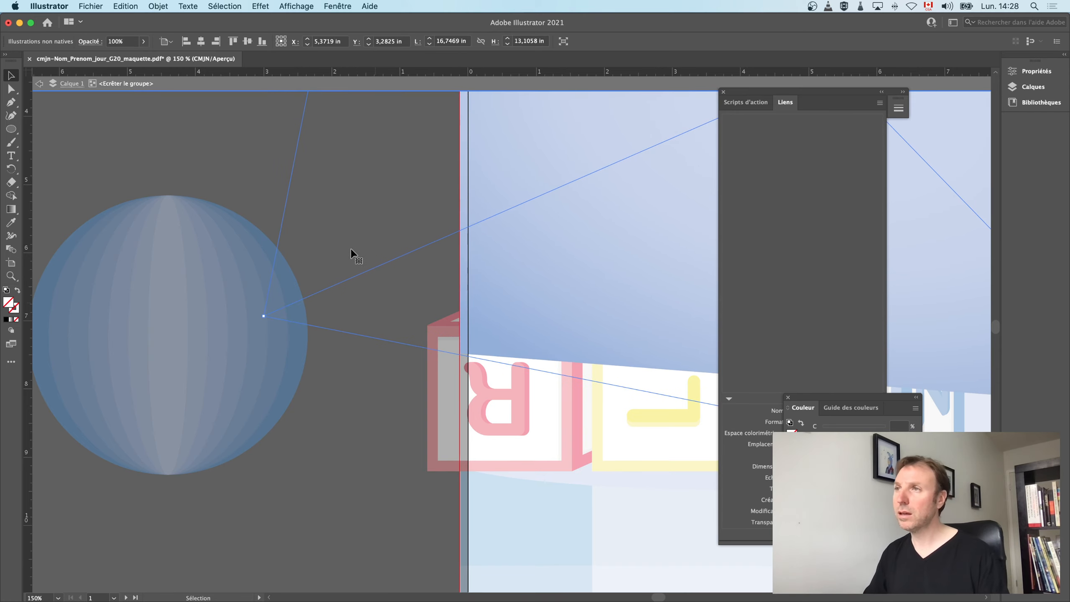
pyautogui.doubleClick(245, 161)
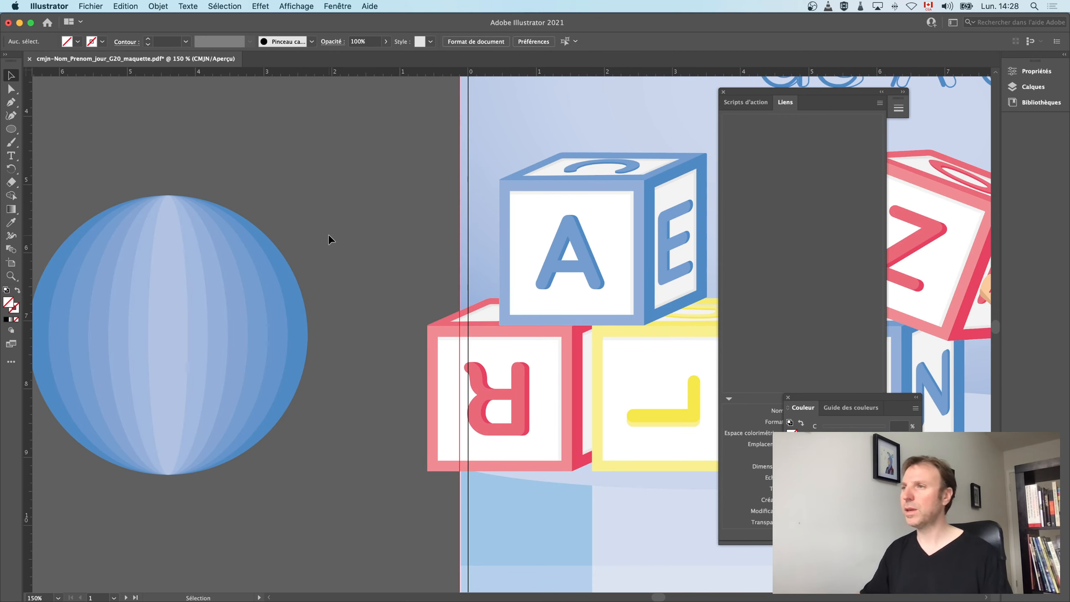
# Examine the blends and remaining unexpanded objects of the whole poster in outline view.
pyautogui.press('alt+super+space')
pyautogui.keyDown('alt'); pyautogui.keyDown('super'); pyautogui.click(442, 293); pyautogui.keyUp('super'); pyautogui.keyUp('alt')
pyautogui.keyDown('alt'); pyautogui.keyDown('super'); pyautogui.click(441, 294); pyautogui.keyUp('super'); pyautogui.keyUp('alt')
pyautogui.keyDown('alt'); pyautogui.keyDown('super'); pyautogui.click(442, 294); pyautogui.keyUp('super'); pyautogui.keyUp('alt')
pyautogui.moveTo(625, 327); pyautogui.dragTo(262, 219)
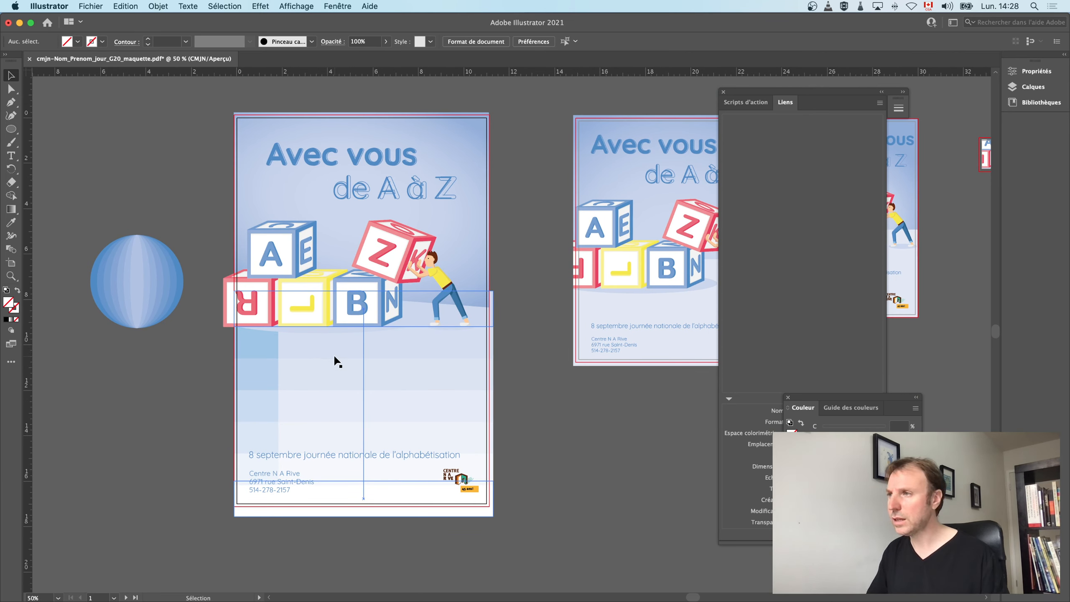
pyautogui.press('super+y')
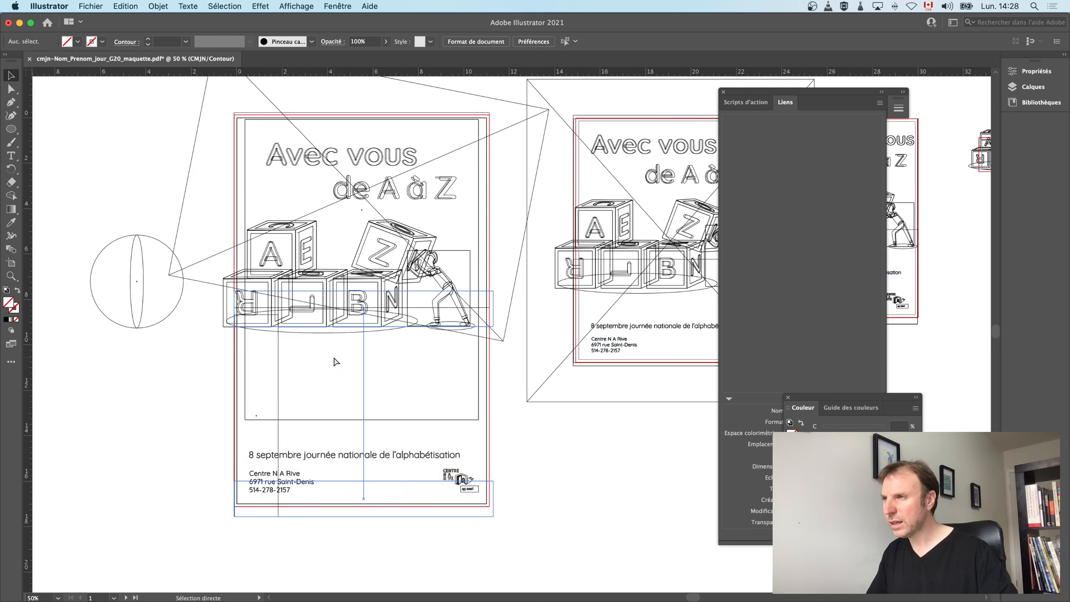
pyautogui.press('super+y')
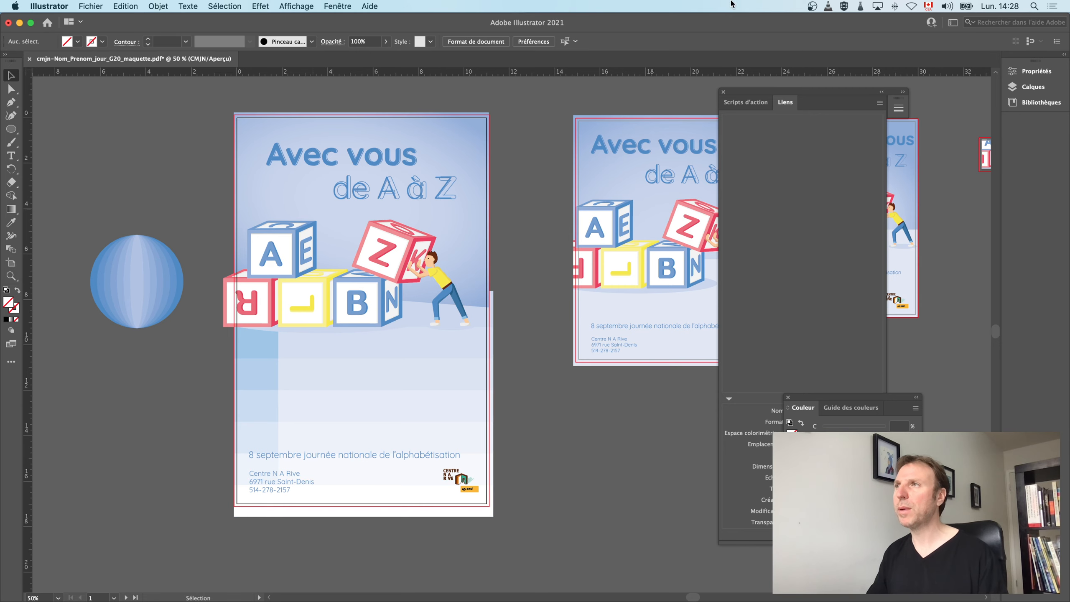
pyautogui.click(255, 5)
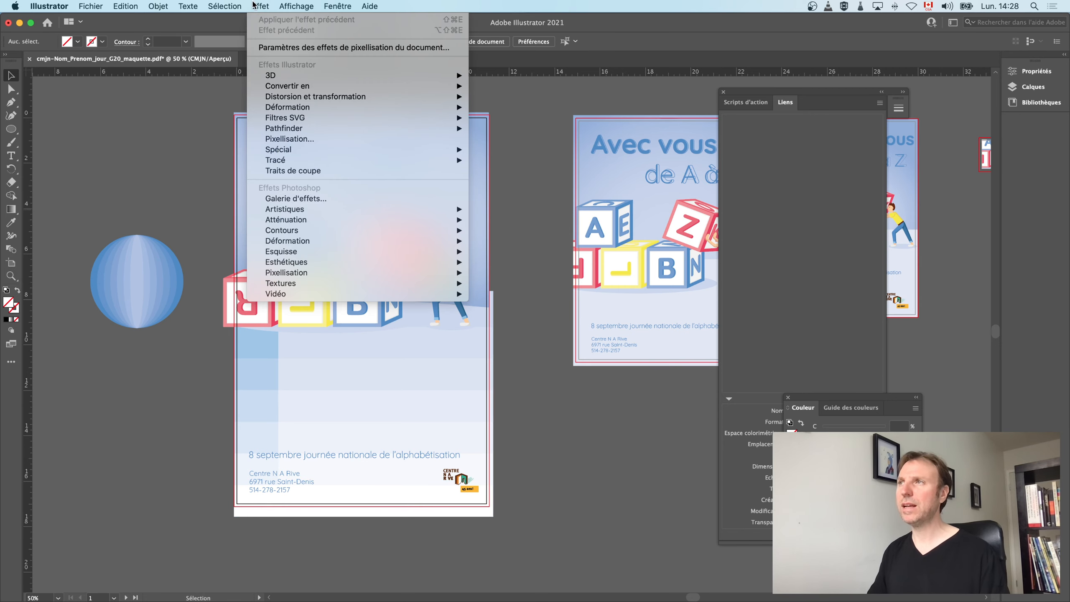
pyautogui.moveTo(307, 78)
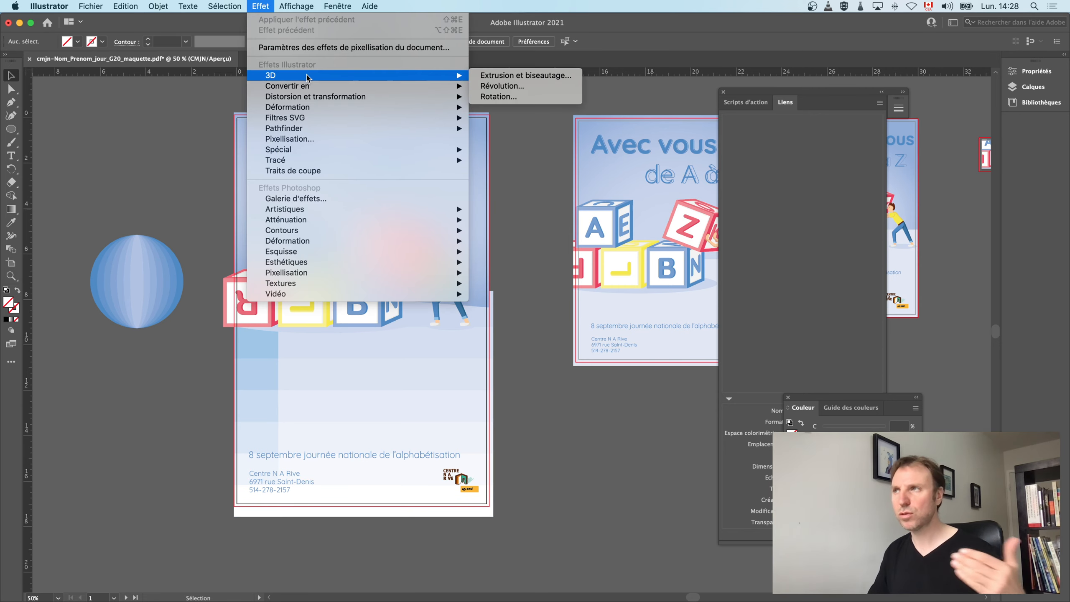
pyautogui.click(201, 11)
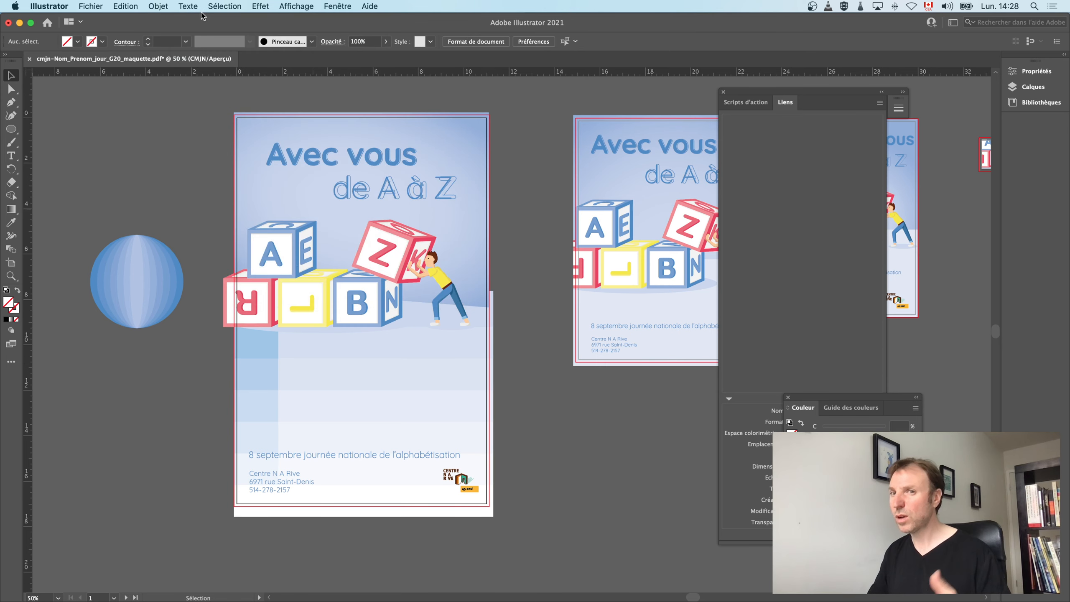
# Expand the shape blend in the lower half of the large poster with Objet and Fond enabled, and check it in outline view.
pyautogui.click(317, 337)
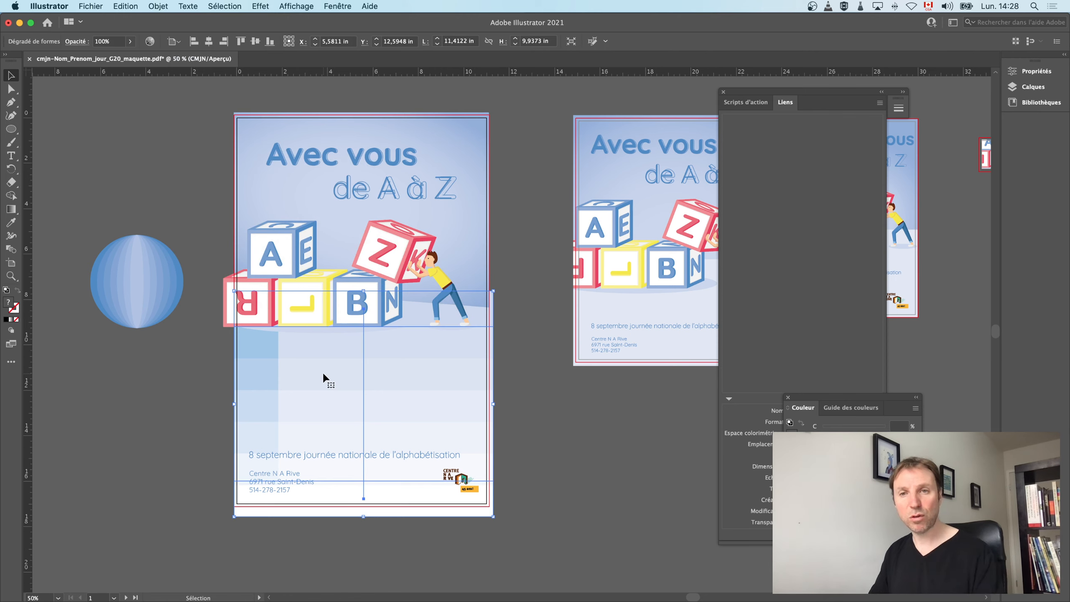
pyautogui.click(149, 5)
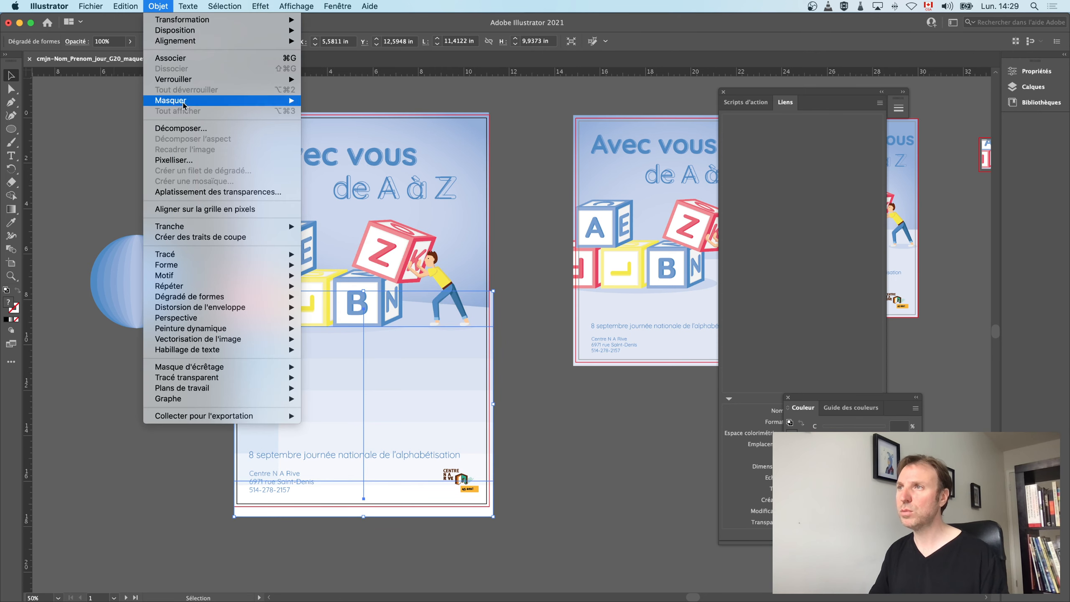
pyautogui.click(191, 128)
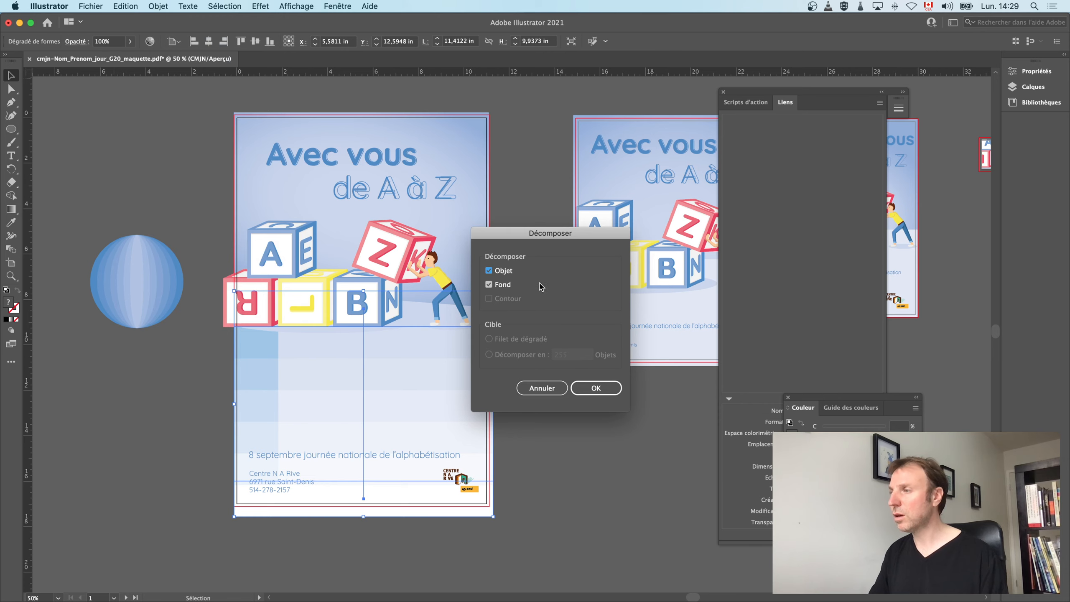
pyautogui.click(586, 391)
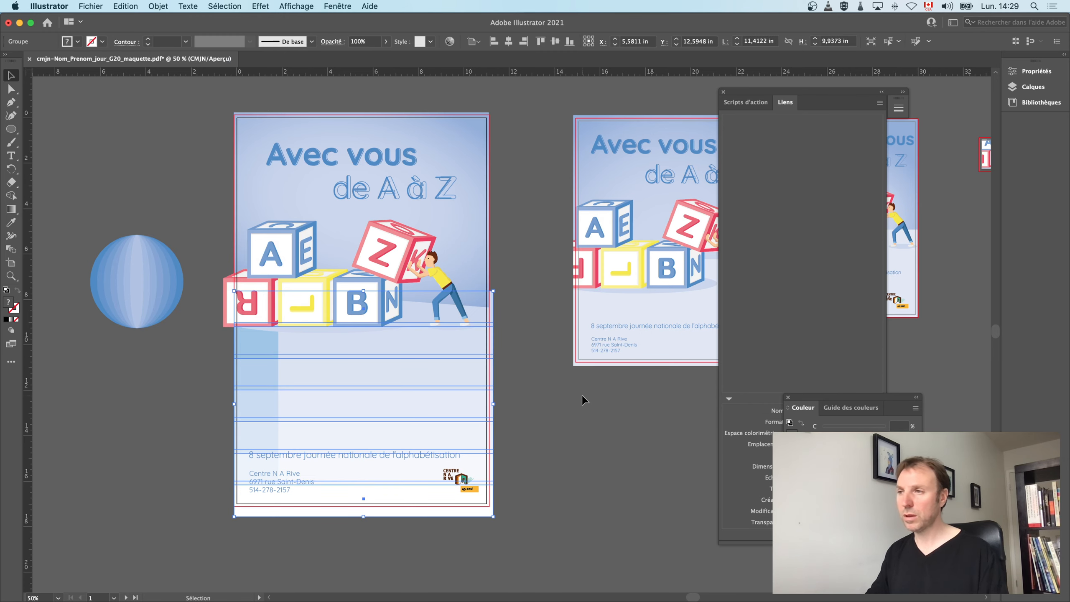
pyautogui.press('super+y')
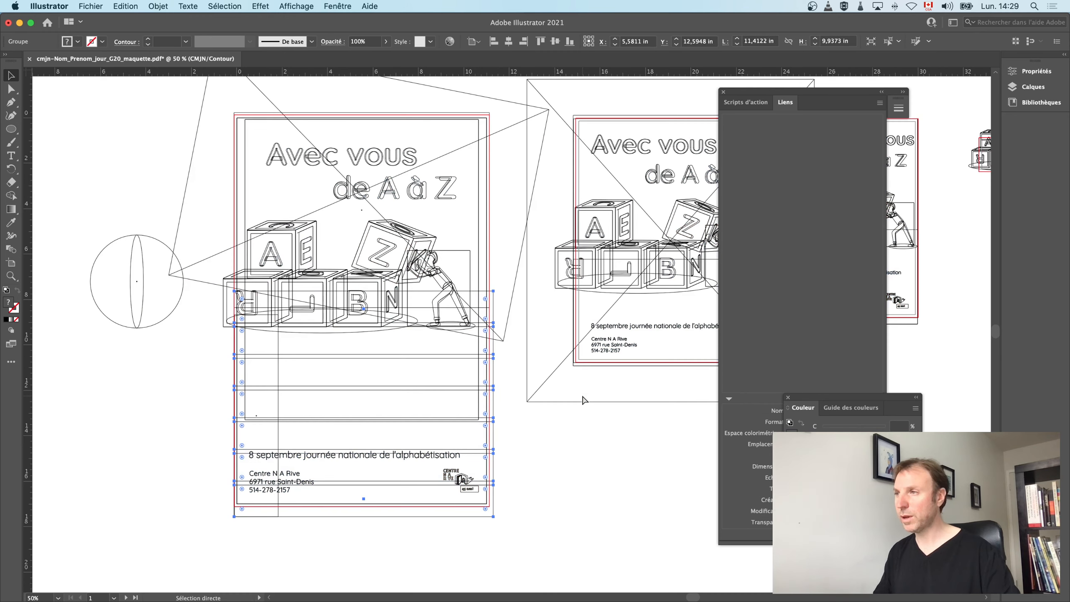
# Return to preview display, move the translucent blue rectangle from the large poster onto the blended circle, and arrange it in front.
pyautogui.press('super+y')
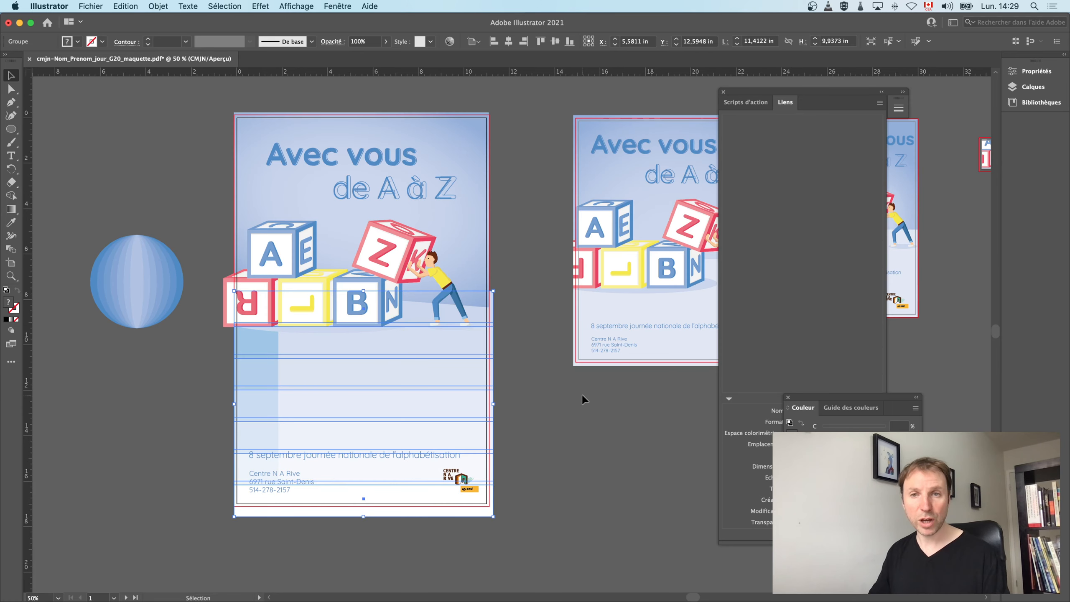
pyautogui.click(583, 396)
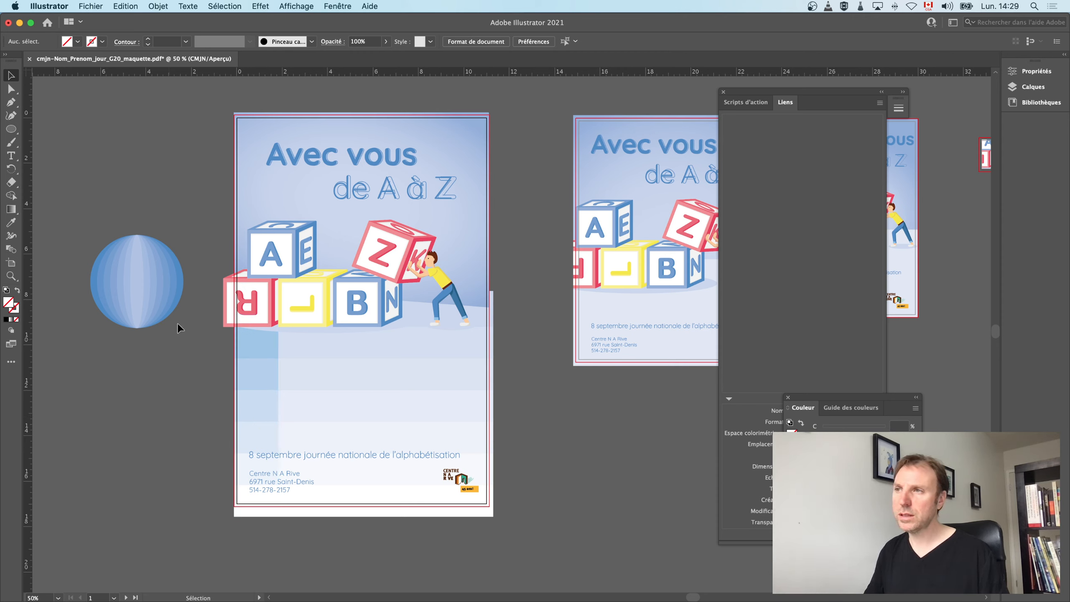
pyautogui.click(209, 370)
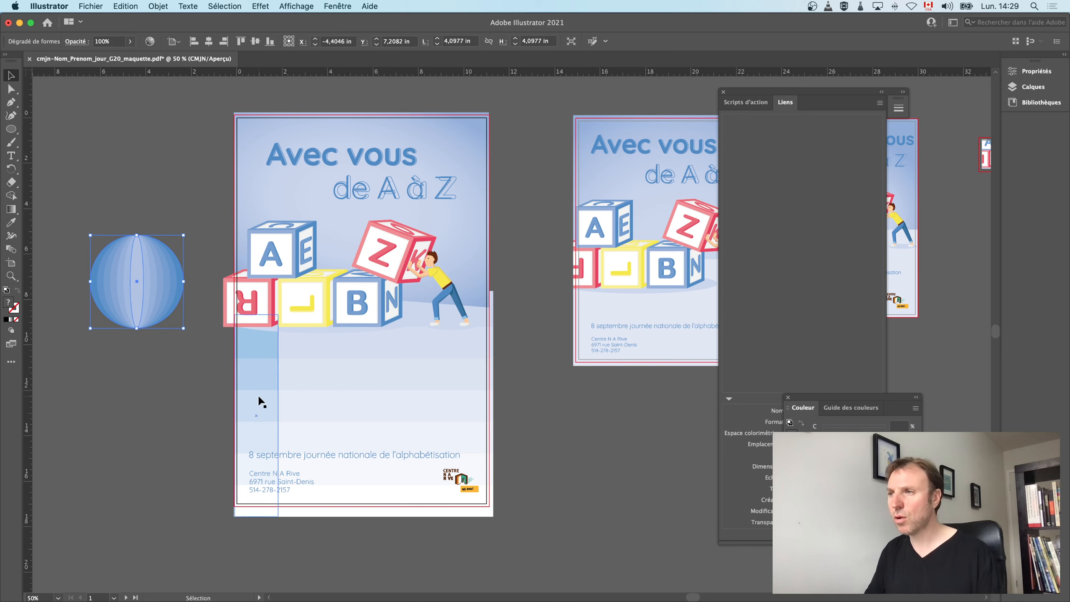
pyautogui.moveTo(260, 397); pyautogui.dragTo(138, 355)
pyautogui.rightClick(138, 354)
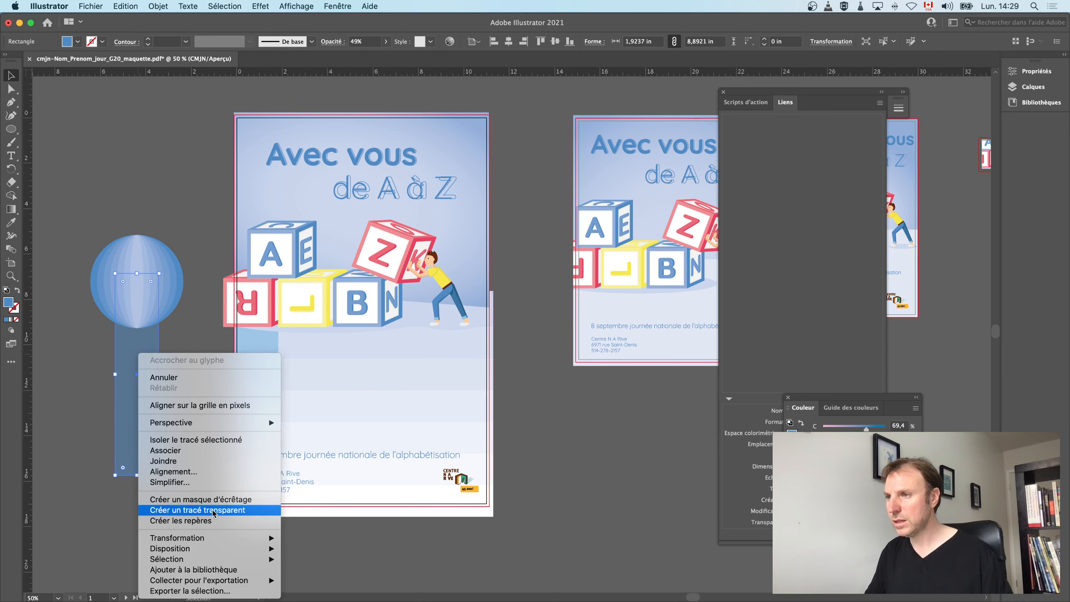
pyautogui.click(321, 542)
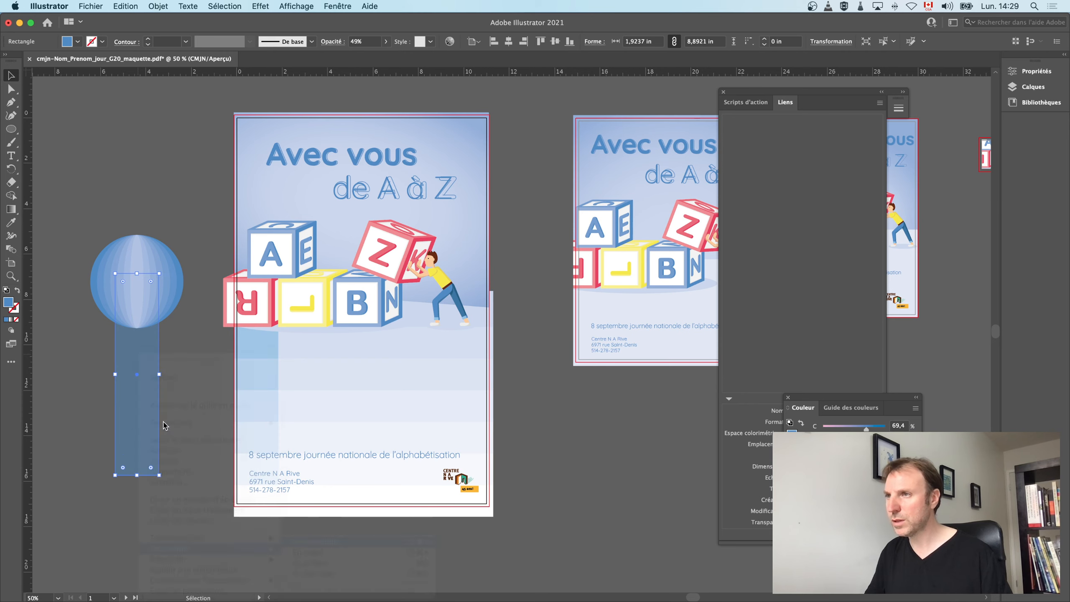
# Shorten the rectangle over the blended circle to about 2.62 in high and check the overlapping shapes in outline view.
pyautogui.moveTo(138, 474); pyautogui.dragTo(147, 333)
pyautogui.click(191, 416)
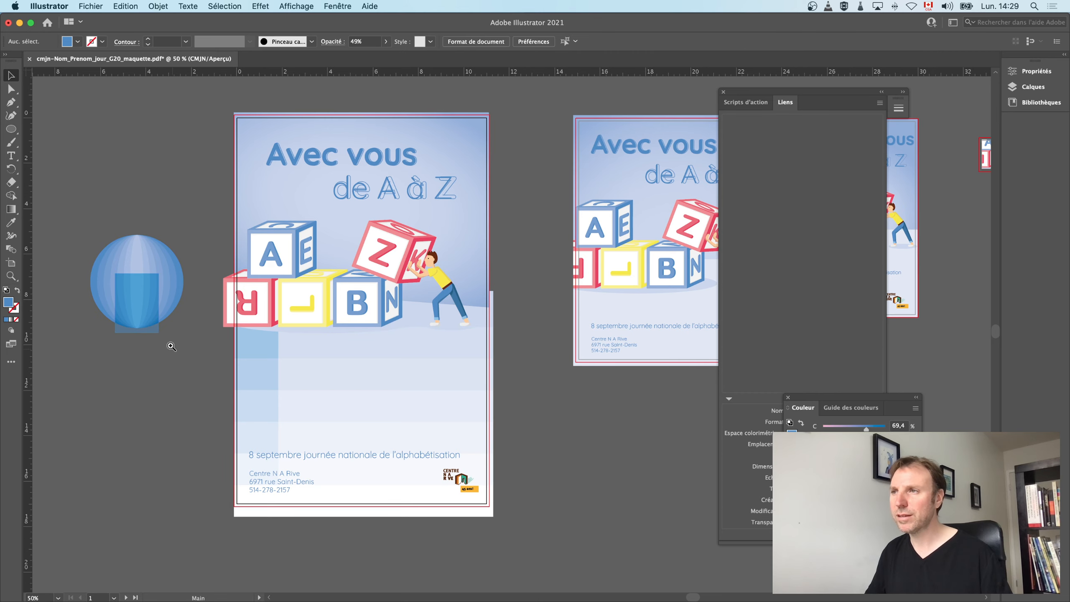
pyautogui.keyDown('super'); pyautogui.click(184, 333); pyautogui.keyUp('super')
pyautogui.moveTo(378, 362); pyautogui.dragTo(271, 400)
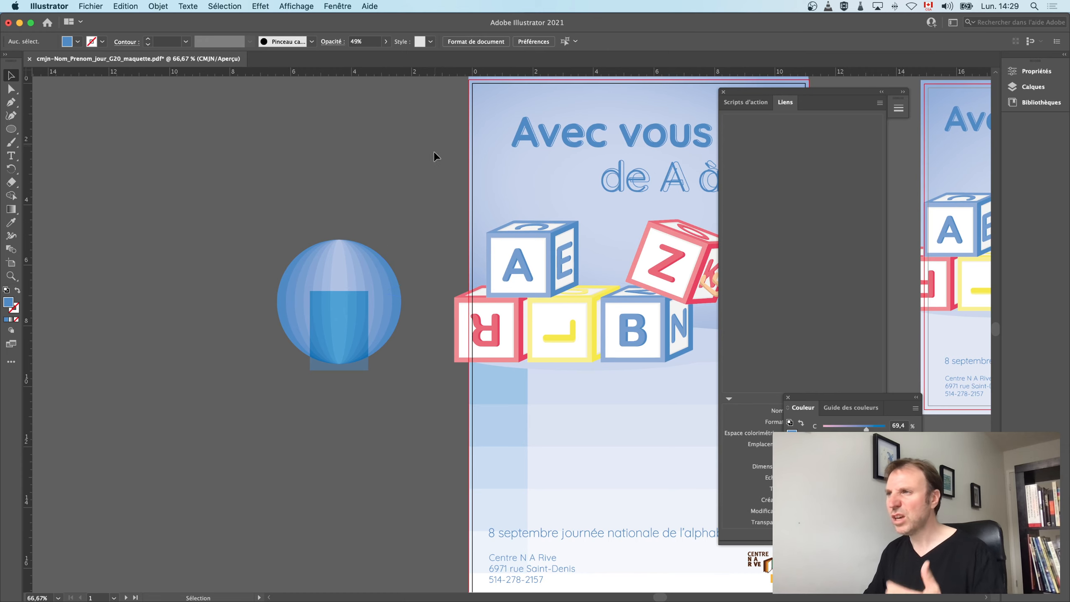
pyautogui.press('super+y')
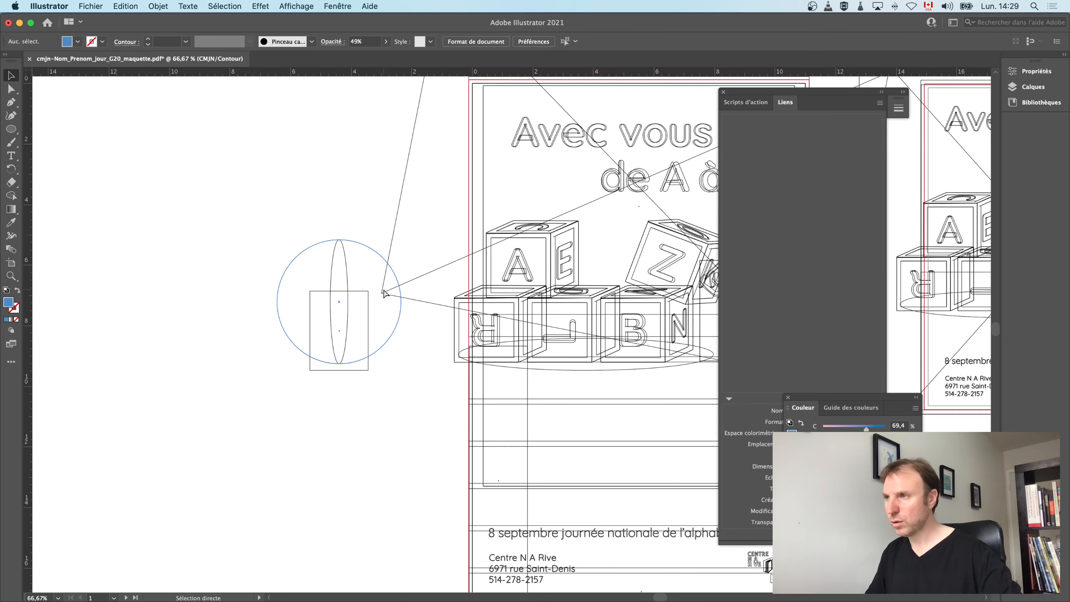
pyautogui.press('super+y')
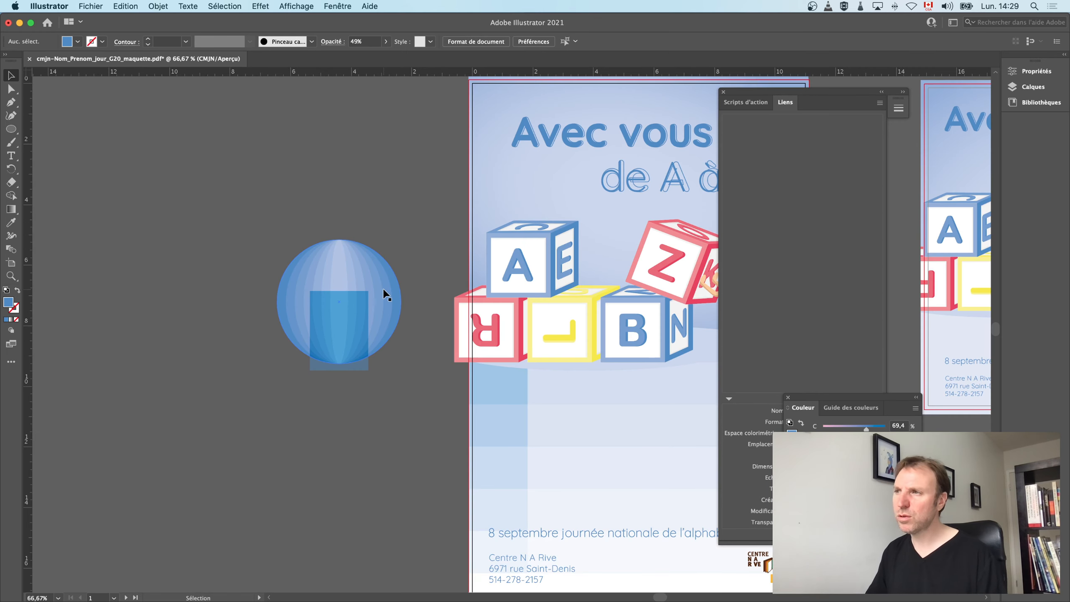
# Examine the blending mode and opacity of the rectangle overlapping the circle.
pyautogui.click(363, 323)
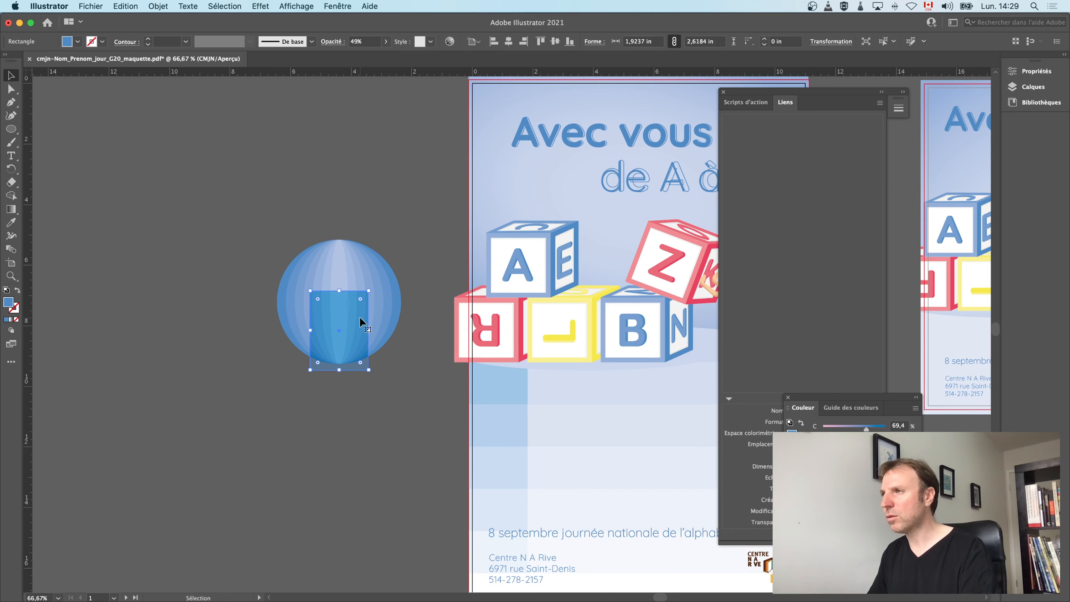
pyautogui.click(336, 5)
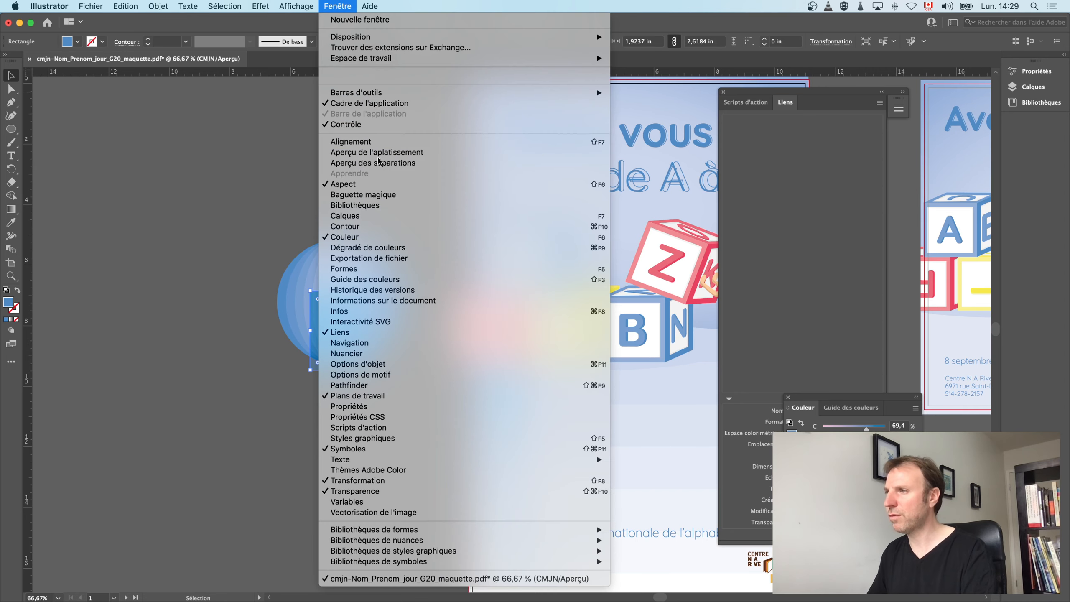
pyautogui.click(440, 491)
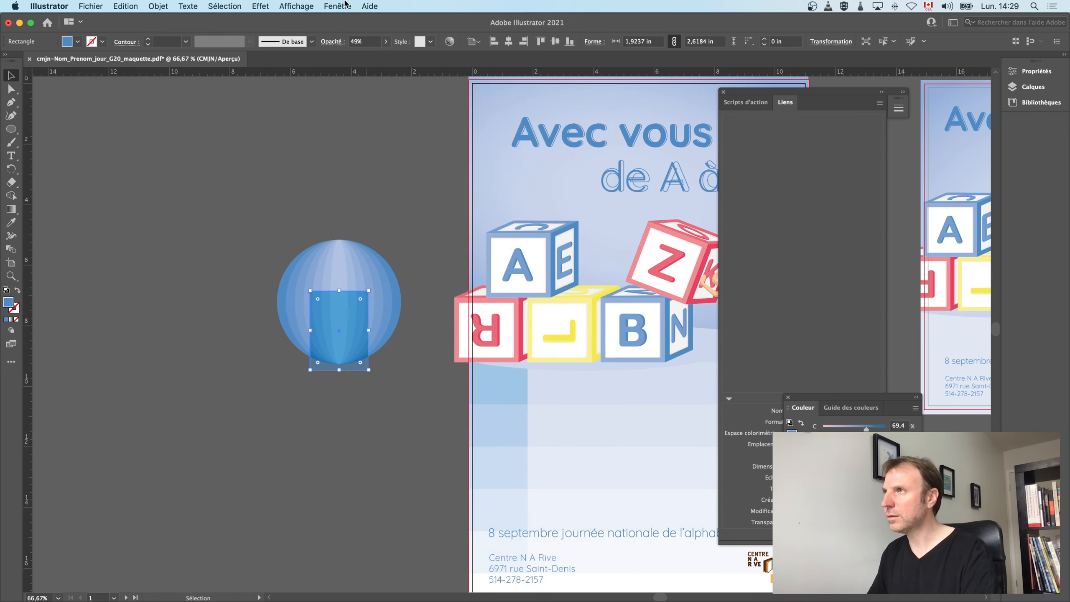
pyautogui.click(337, 6)
pyautogui.click(436, 491)
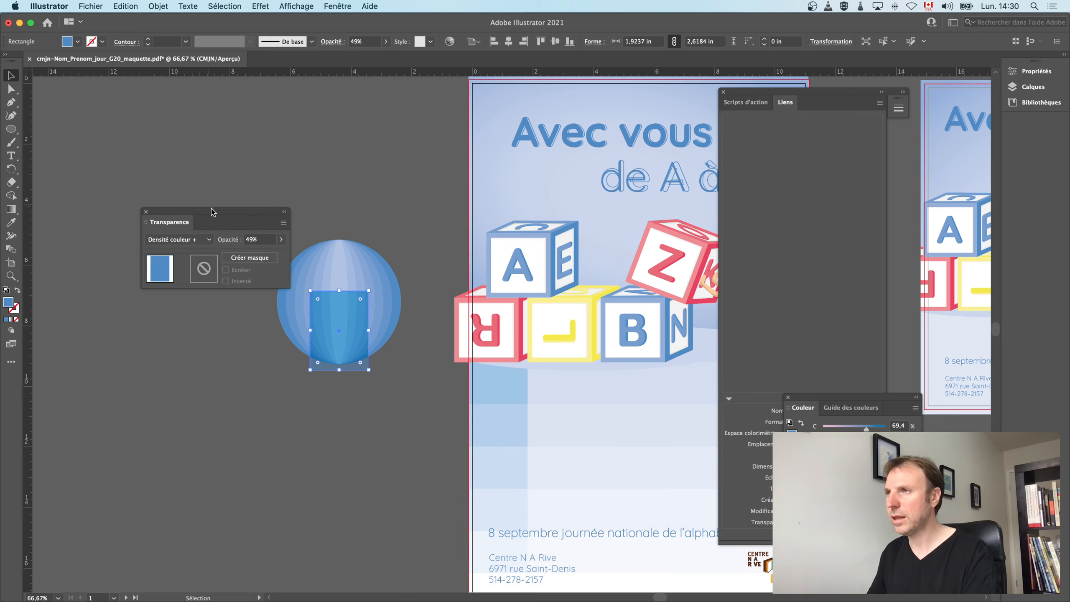
pyautogui.moveTo(213, 212); pyautogui.dragTo(10, 262)
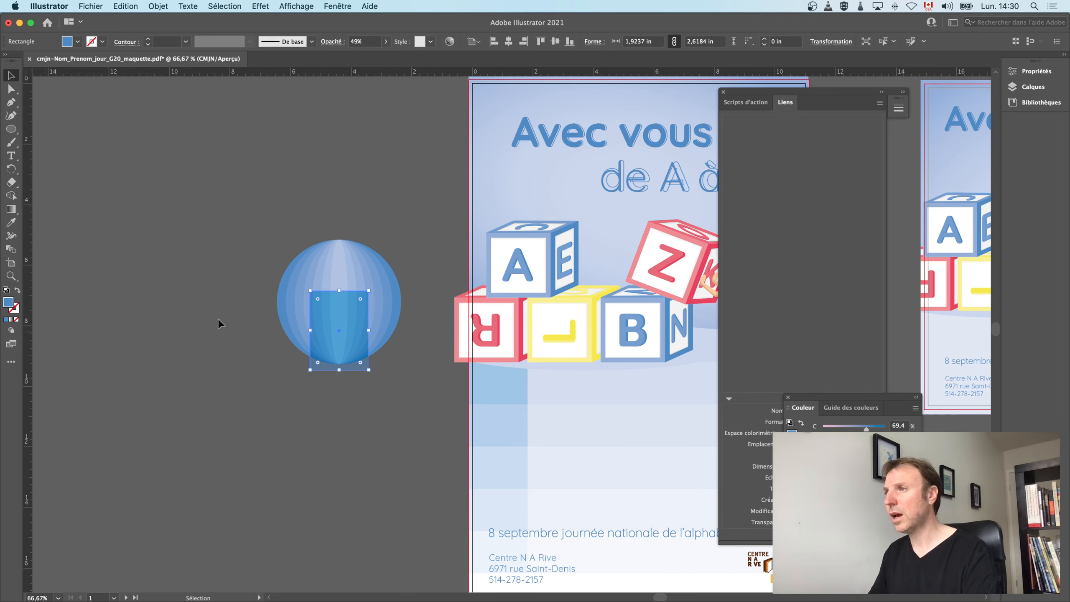
# Select the blended circle and its overlapping rectangle together and move them onto the lower half of the large poster.
pyautogui.click(273, 203)
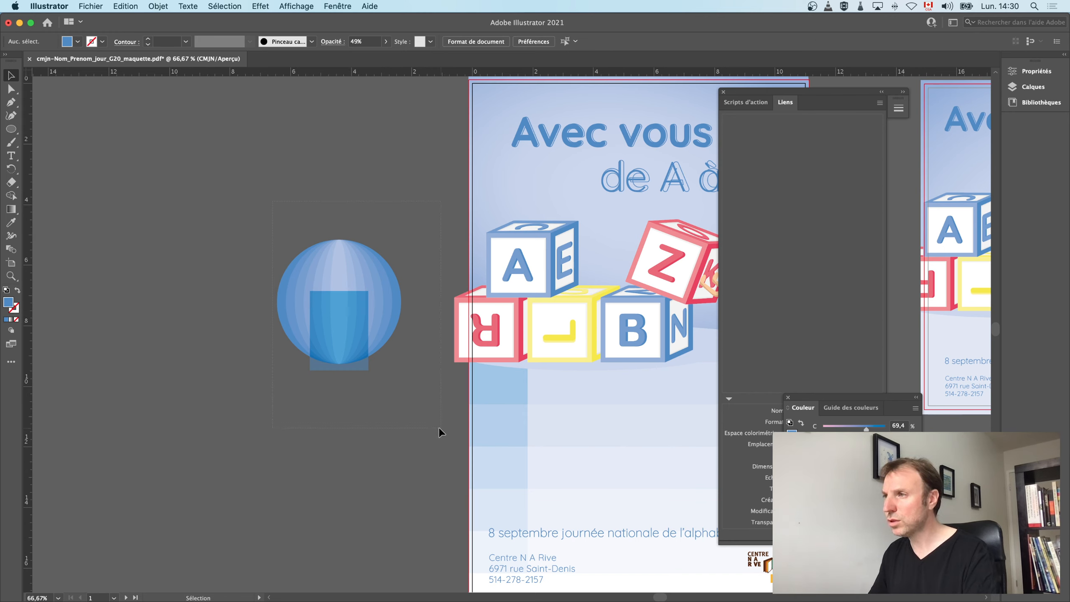
pyautogui.moveTo(441, 427); pyautogui.dragTo(427, 427)
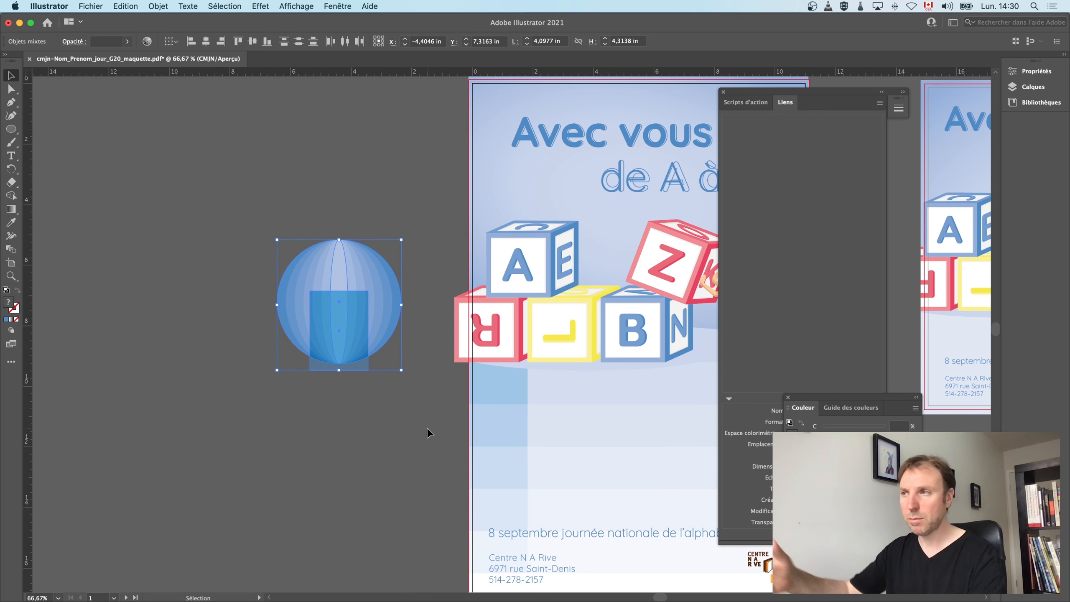
pyautogui.moveTo(427, 352); pyautogui.dragTo(294, 340)
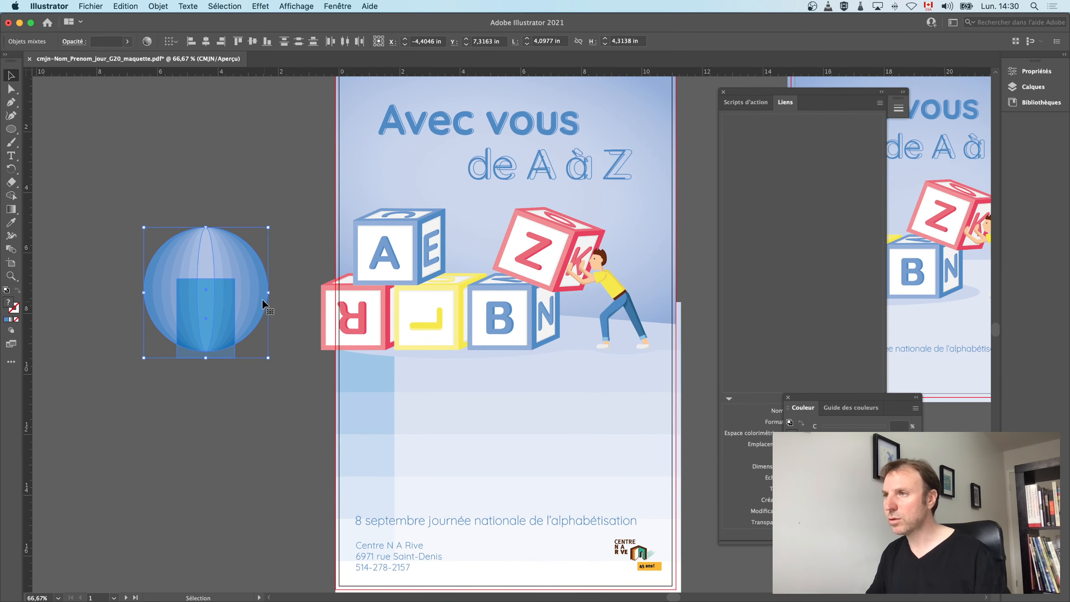
pyautogui.moveTo(262, 303); pyautogui.dragTo(484, 447)
# Try rasterizing the circle and rectangle in CMJN at 600 ppp on a white background without preserving spot colours, and undo it.
pyautogui.click(150, 4)
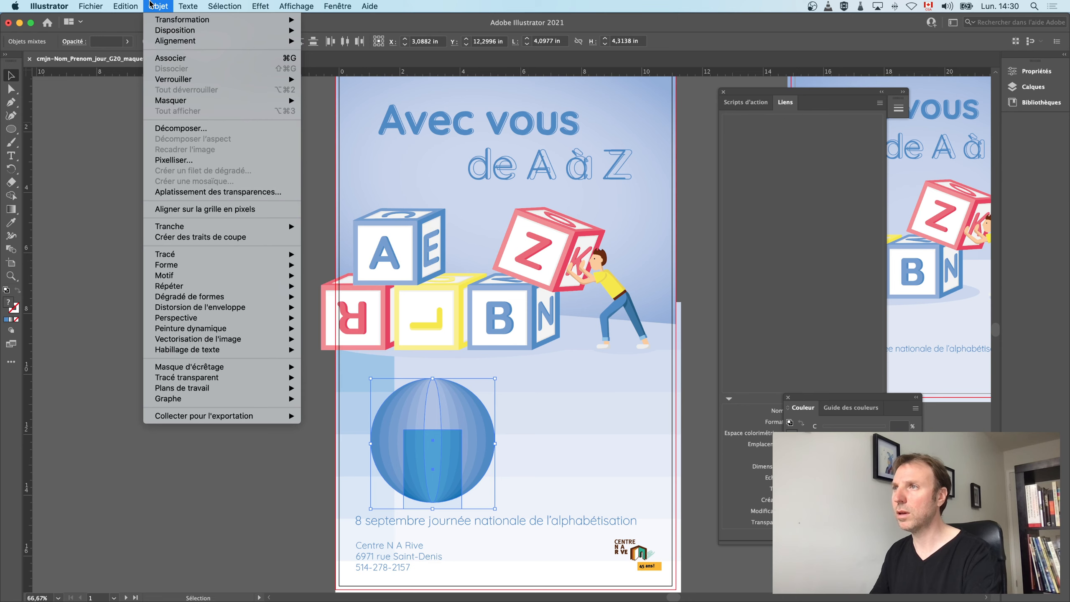
pyautogui.click(226, 161)
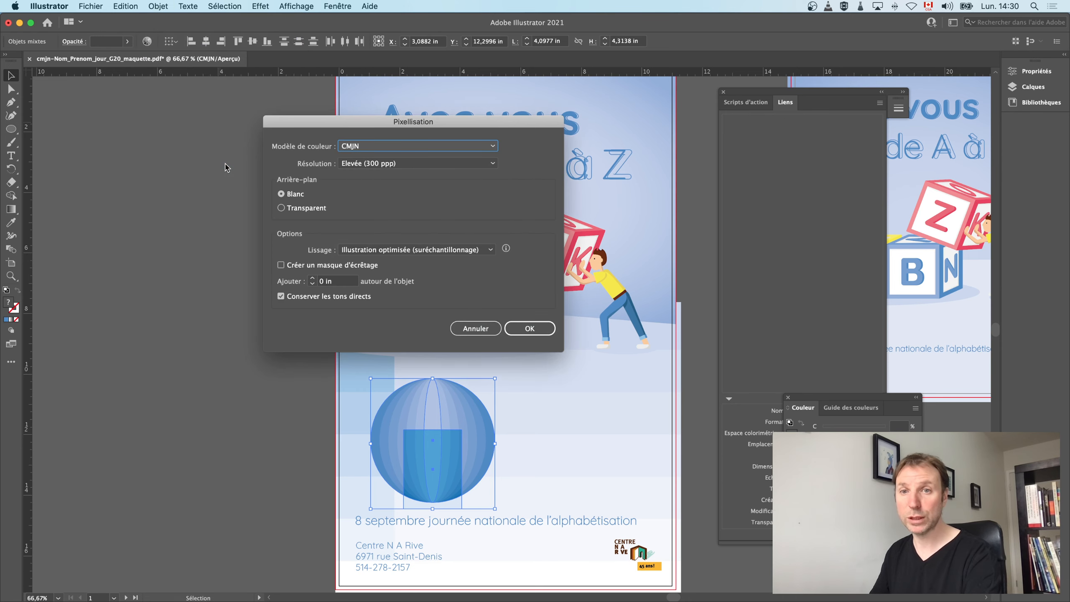
pyautogui.click(390, 147)
pyautogui.click(395, 156)
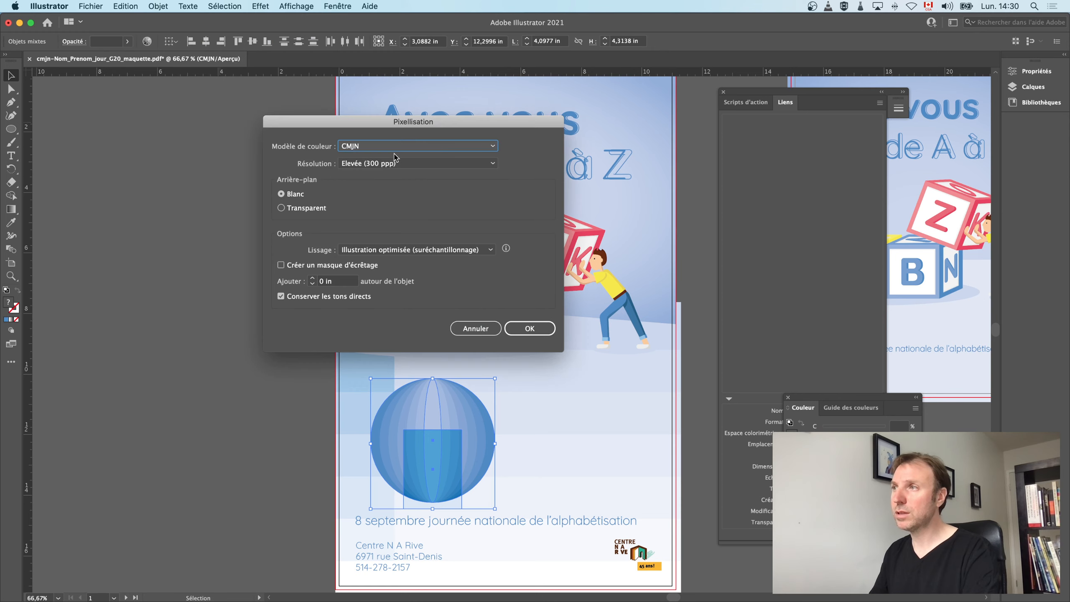
pyautogui.click(401, 163)
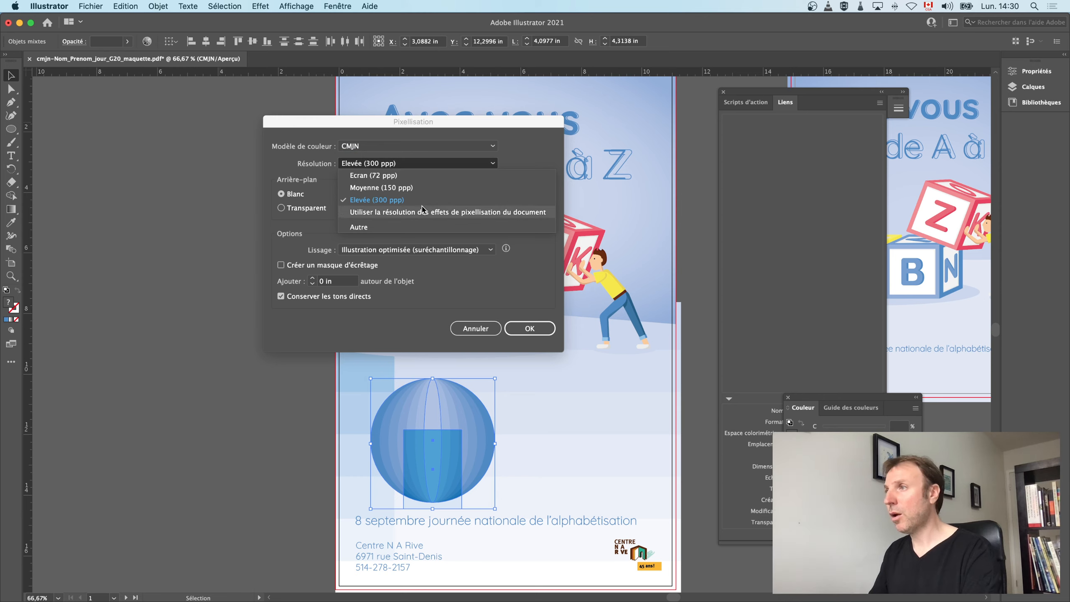
pyautogui.click(427, 228)
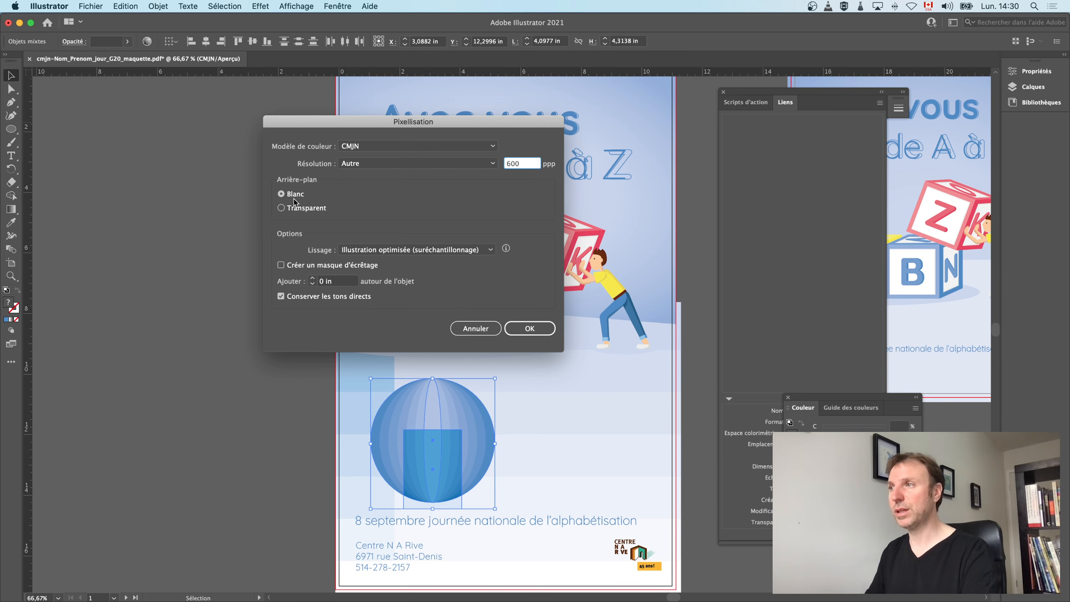
pyautogui.click(317, 298)
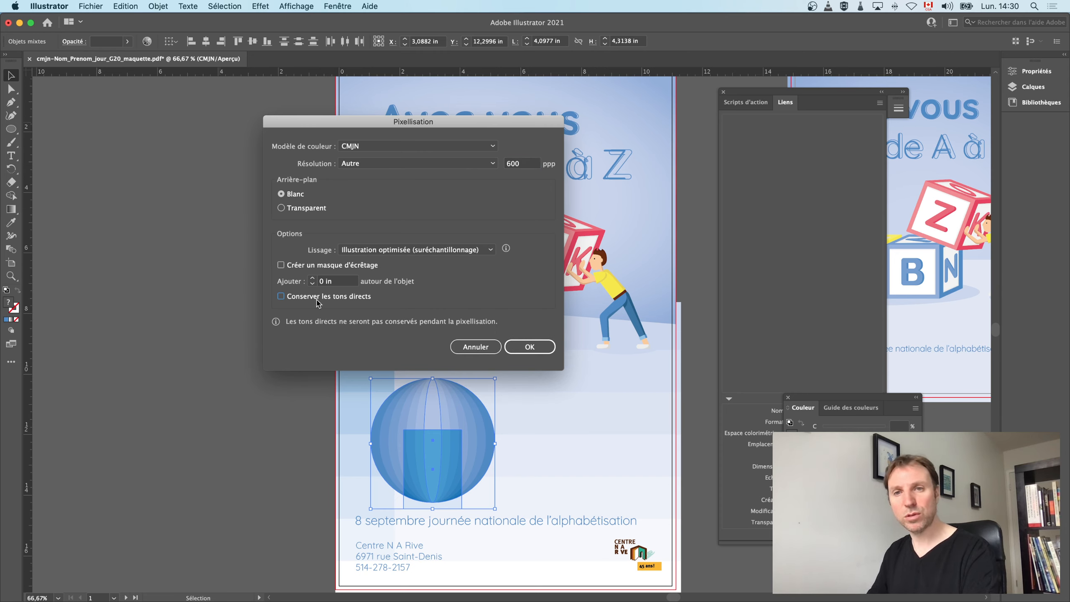
pyautogui.click(531, 347)
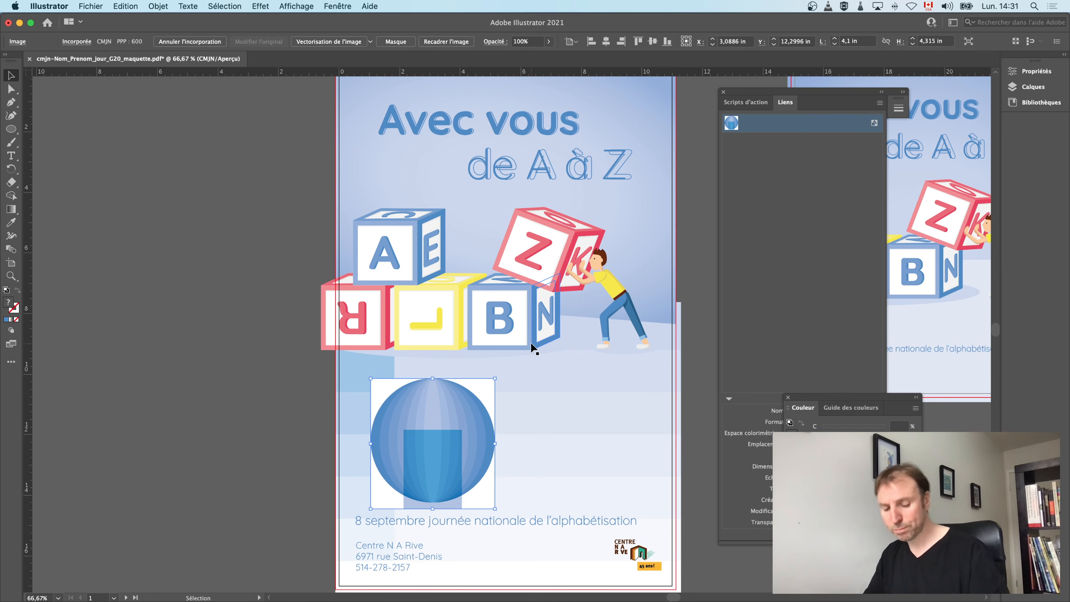
pyautogui.press('super+z')
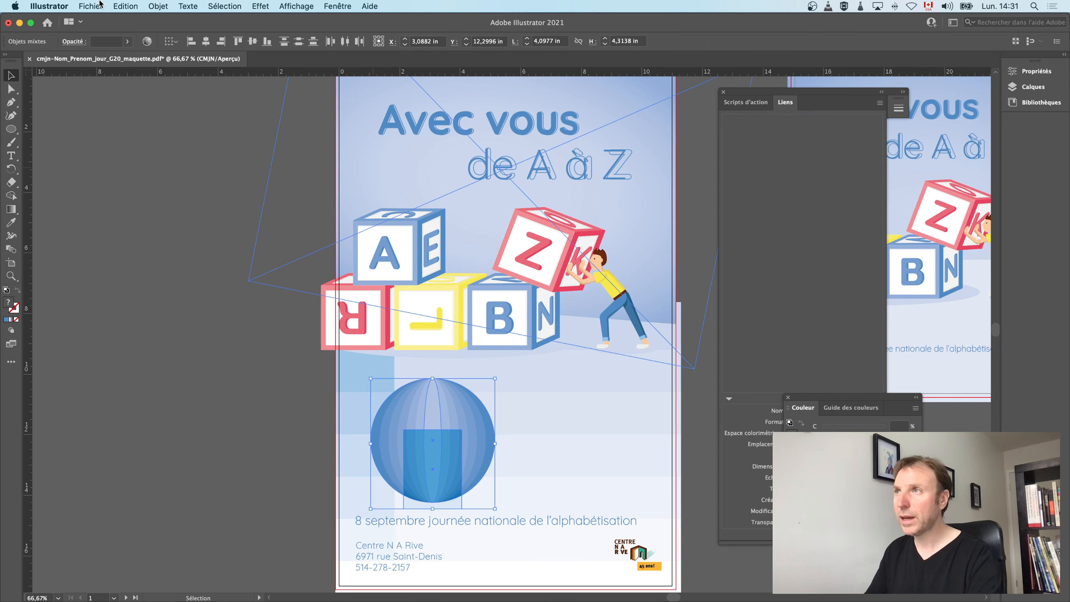
# Rasterize the circle and rectangle in CMJN at 600 ppp on white, with a clipping mask created and spot colours not preserved.
pyautogui.click(158, 6)
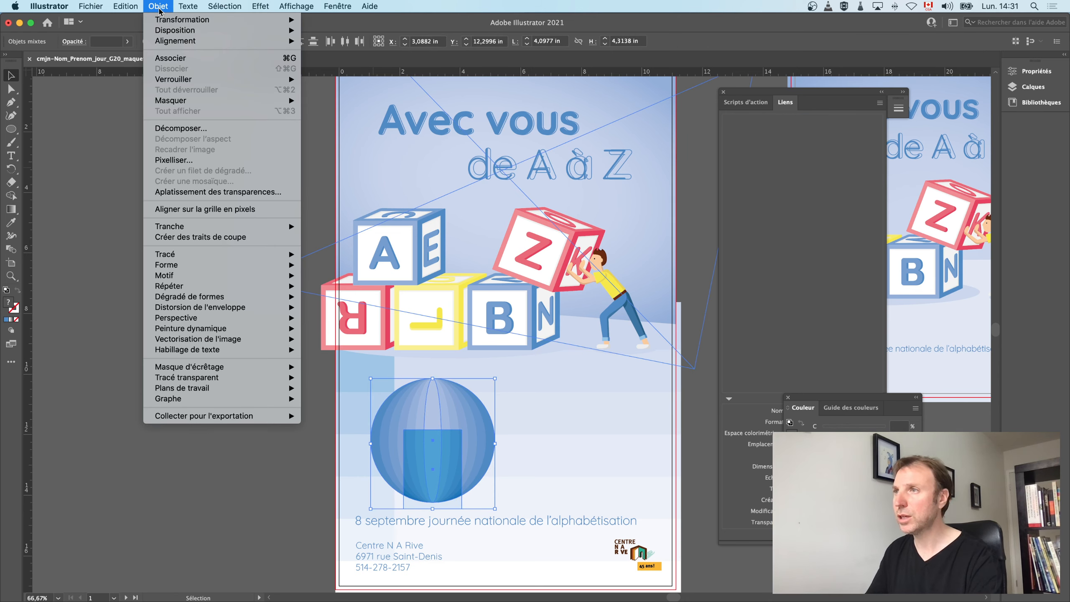
pyautogui.click(215, 162)
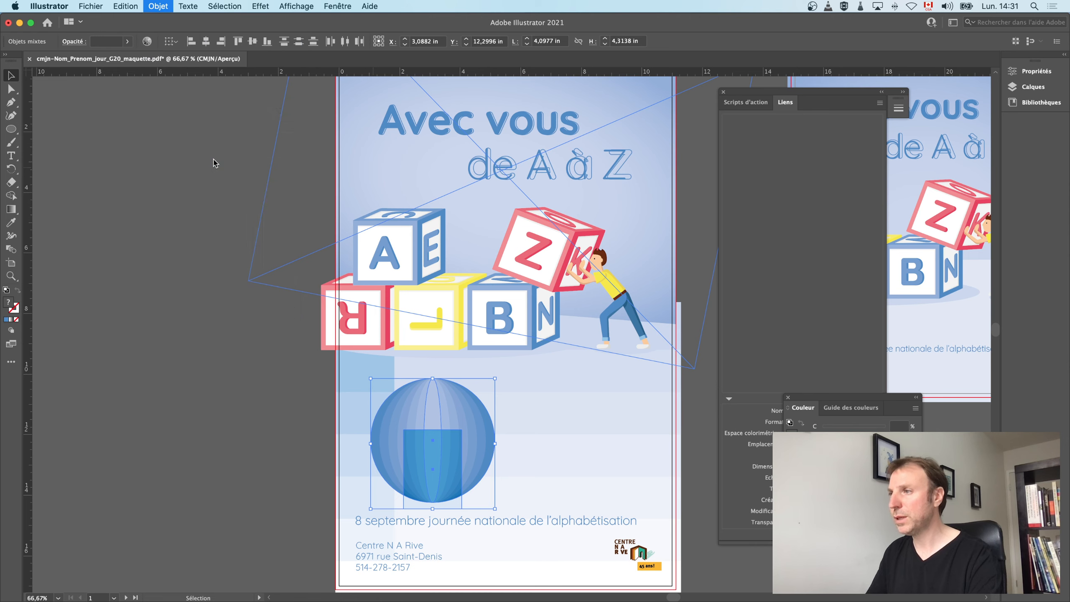
pyautogui.click(281, 265)
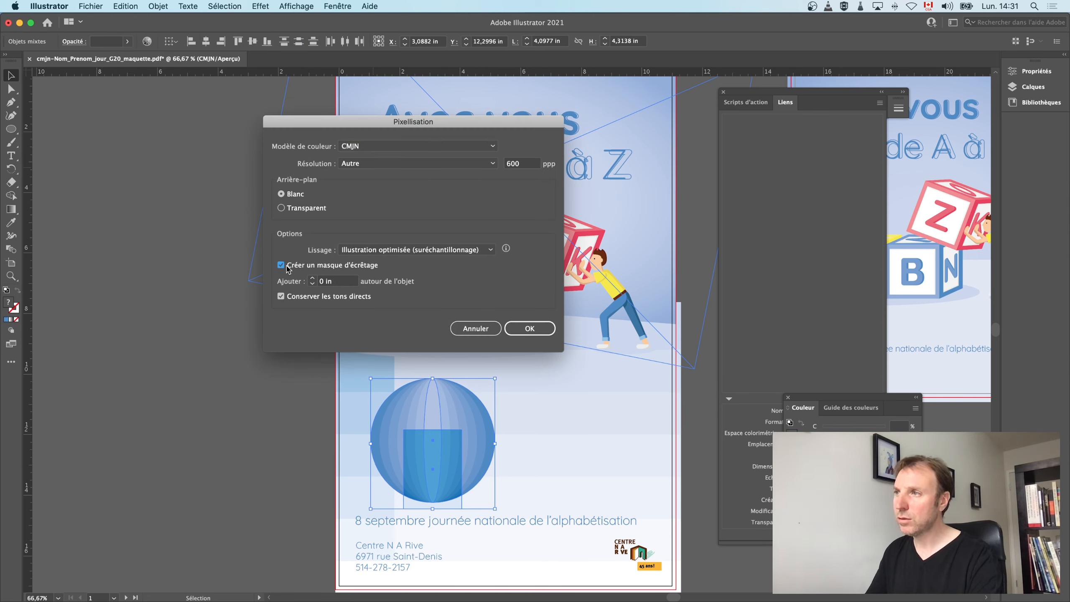
pyautogui.click(281, 297)
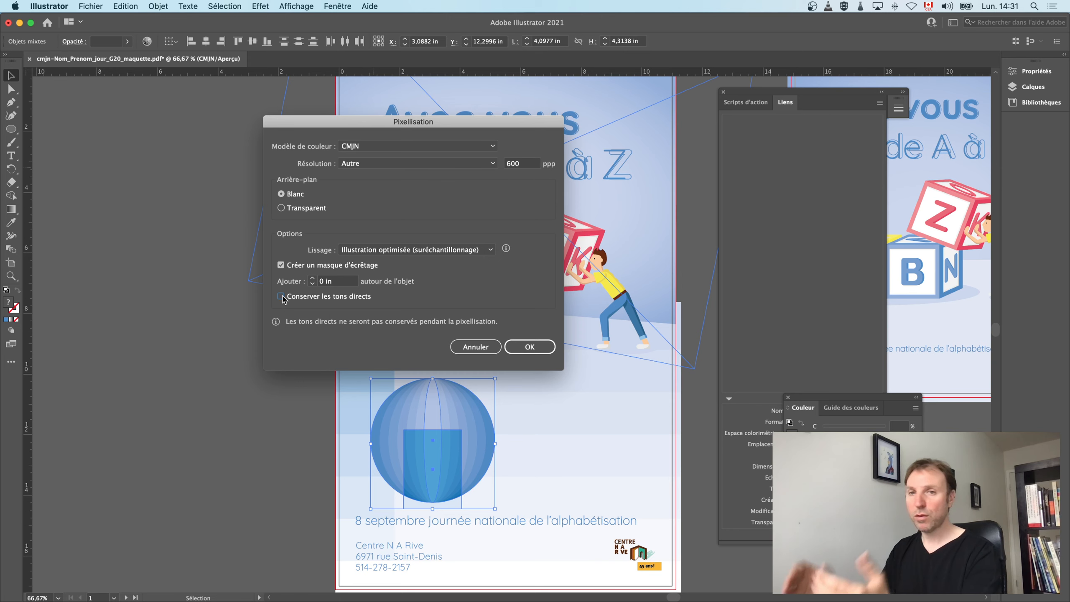
pyautogui.click(518, 347)
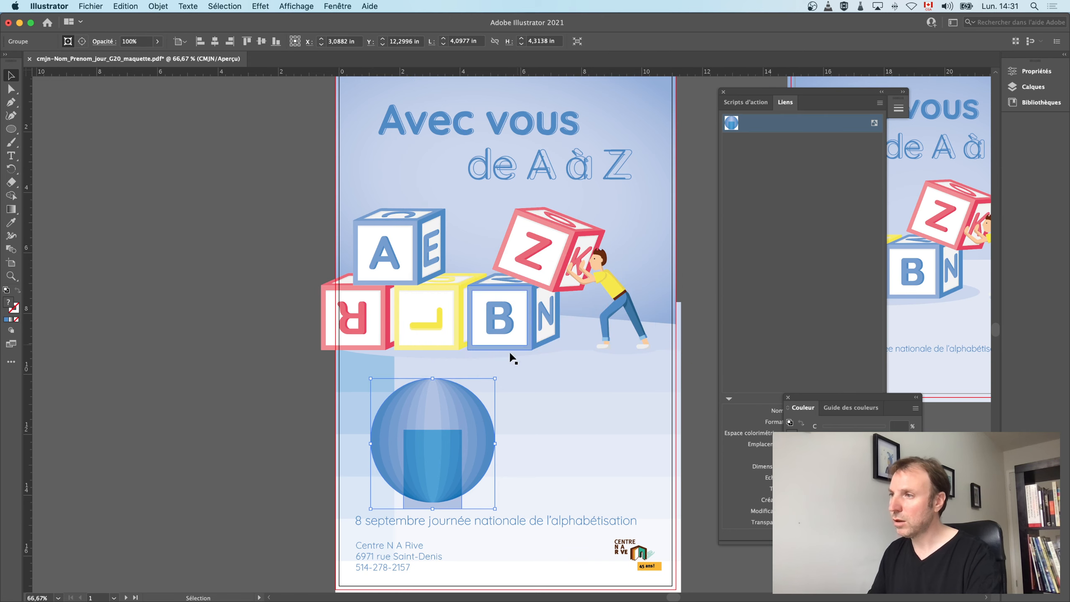
pyautogui.click(276, 433)
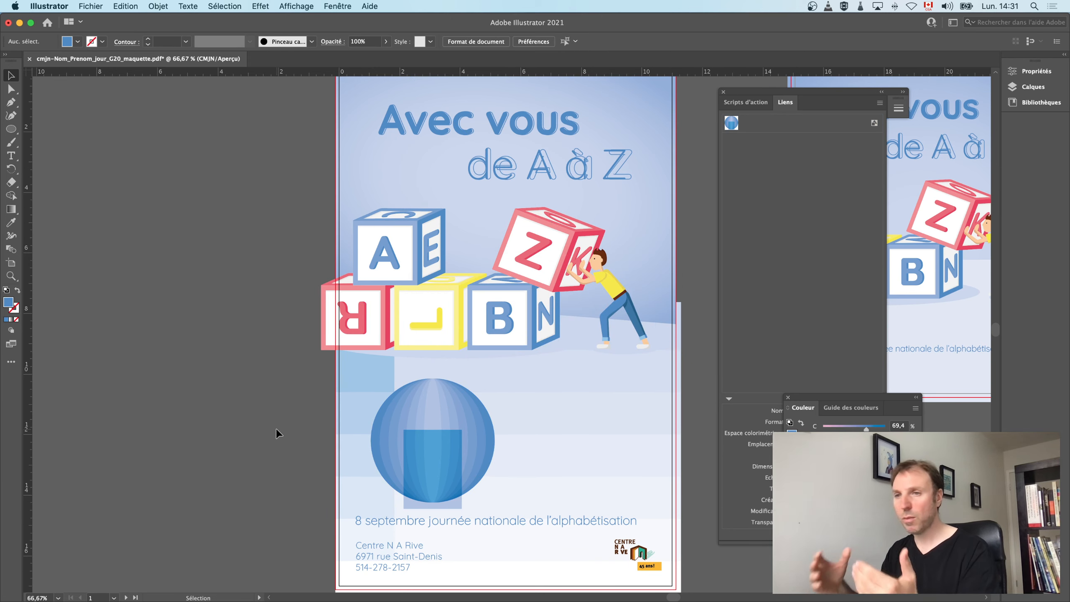
# Release the clipping mask of the rasterized circle and rectangle.
pyautogui.click(464, 442)
pyautogui.rightClick(463, 442)
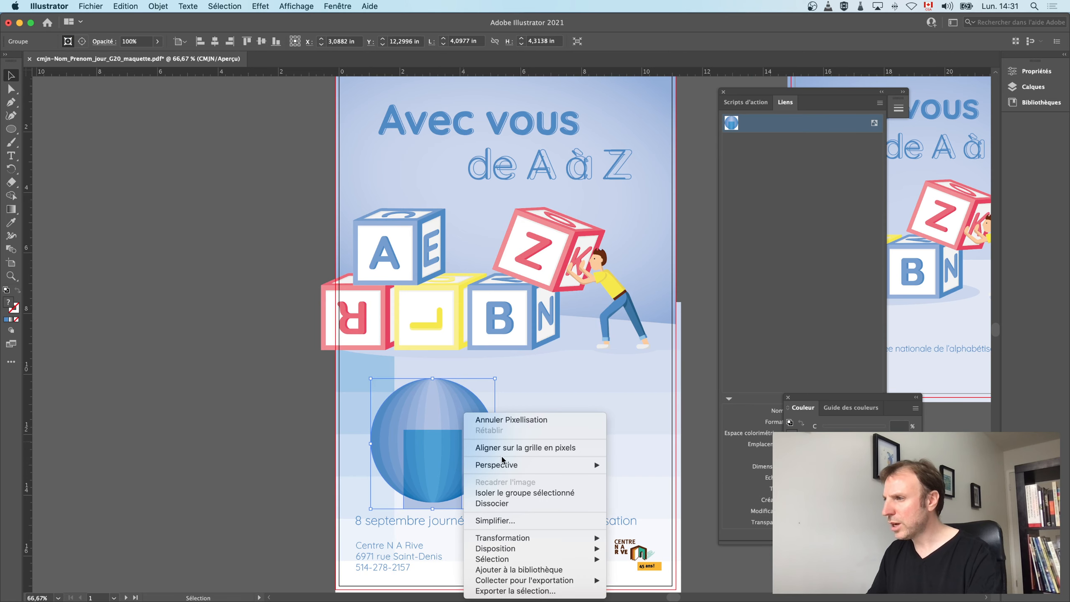
pyautogui.click(145, 5)
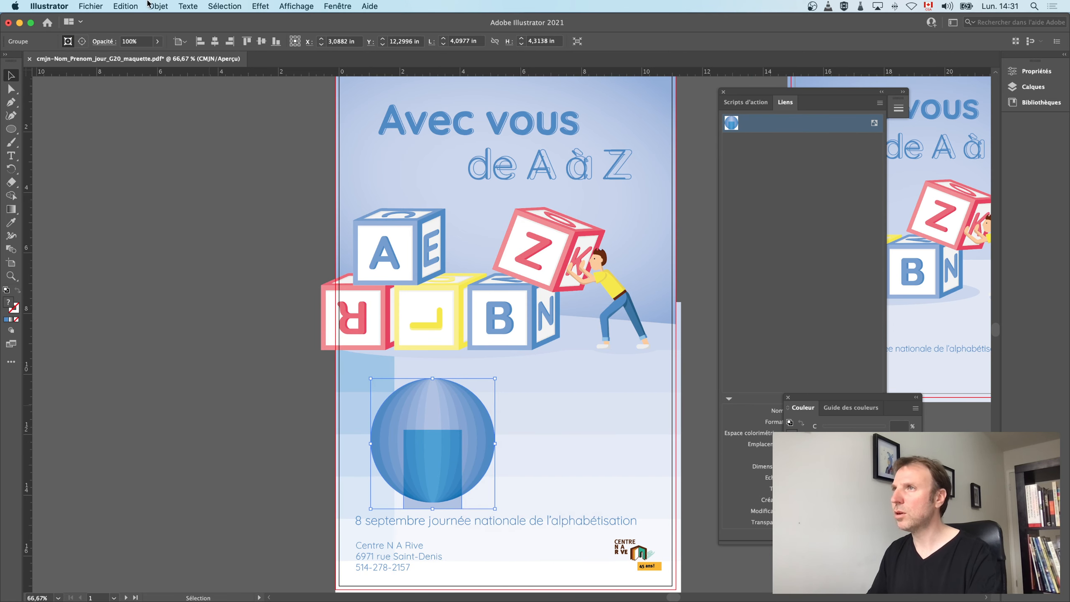
pyautogui.click(157, 6)
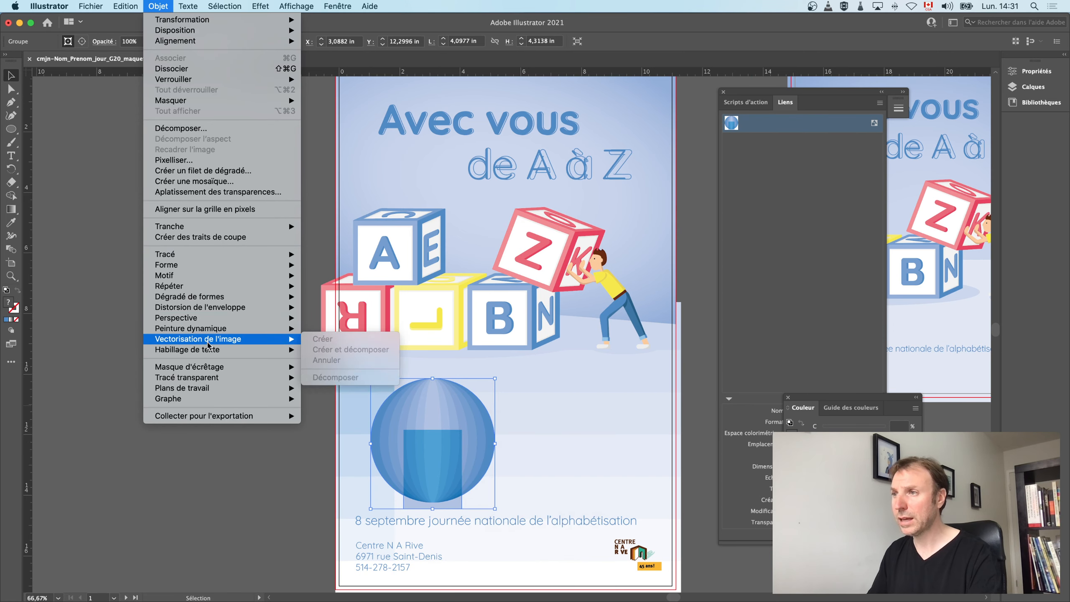
pyautogui.moveTo(213, 367)
pyautogui.click(334, 377)
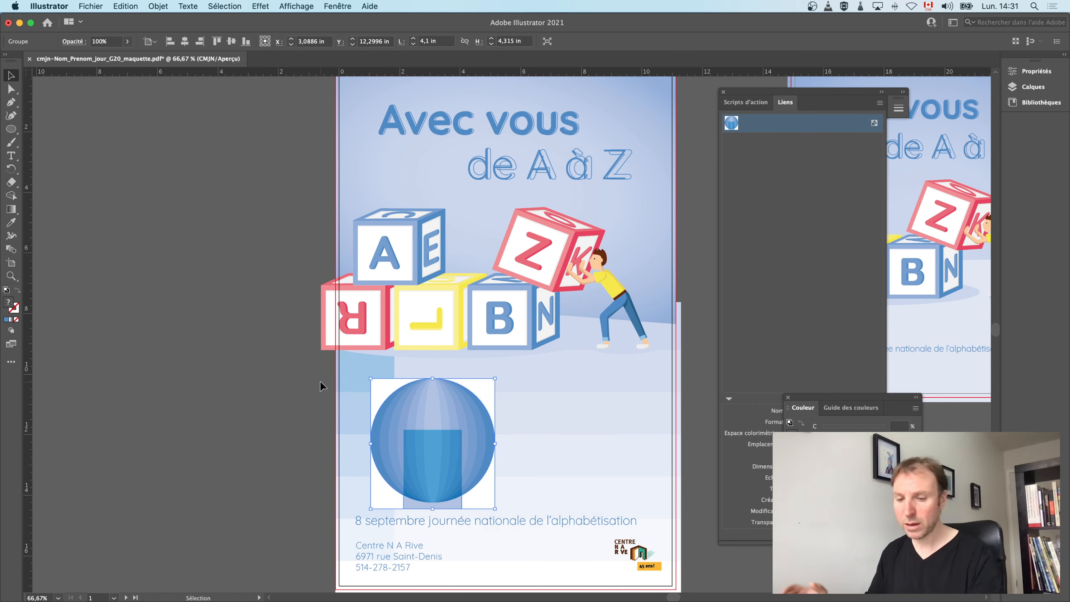
# Undo the clipping mask release and move the rasterized circle and rectangle off the large poster, onto the empty area to its left.
pyautogui.press('super+z')
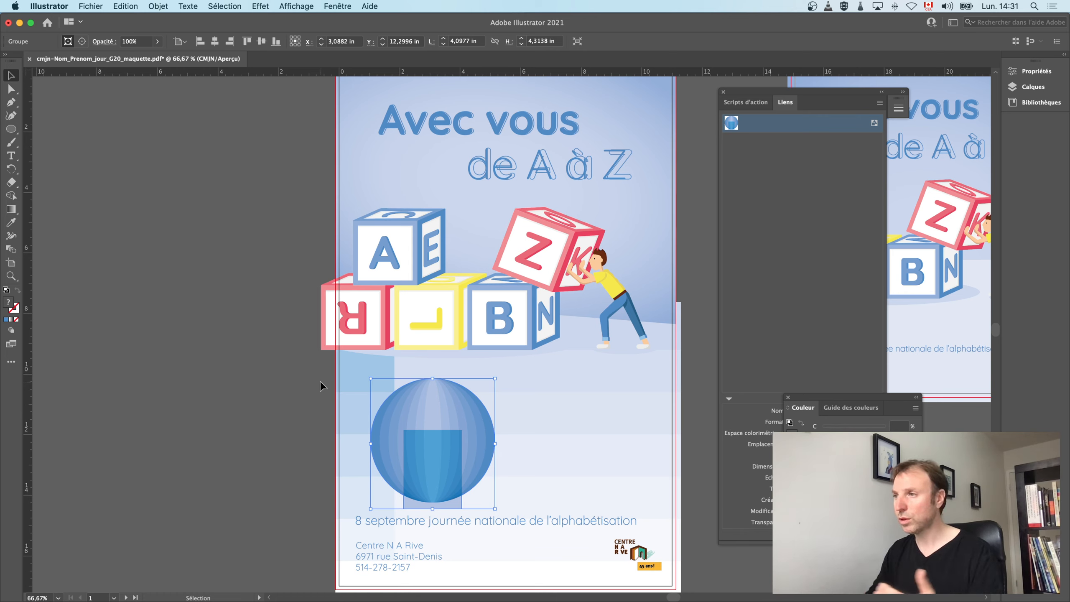
pyautogui.click(320, 381)
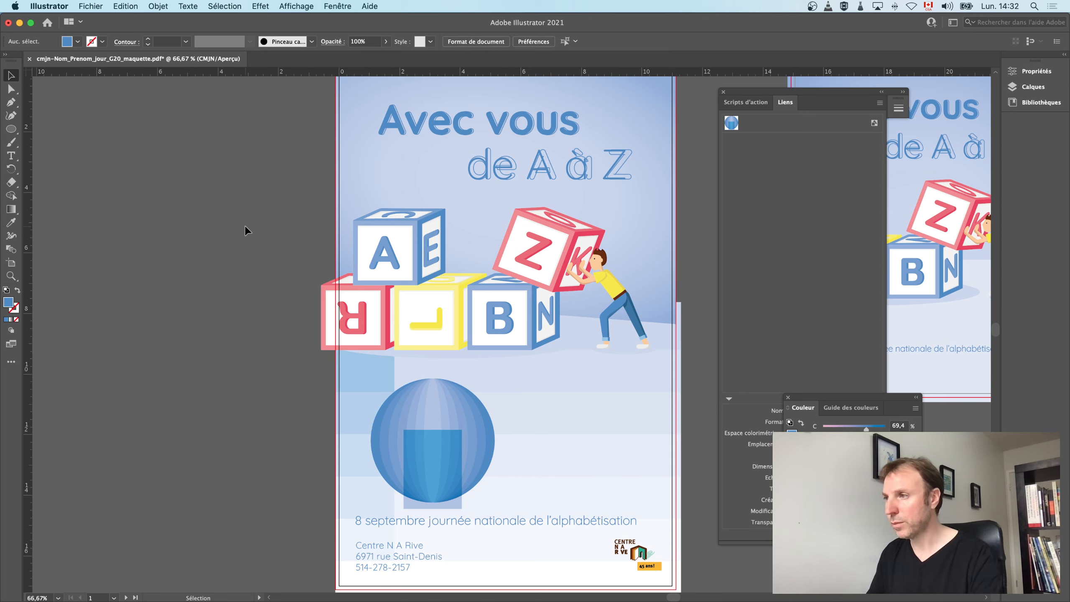
pyautogui.moveTo(442, 409); pyautogui.dragTo(164, 381)
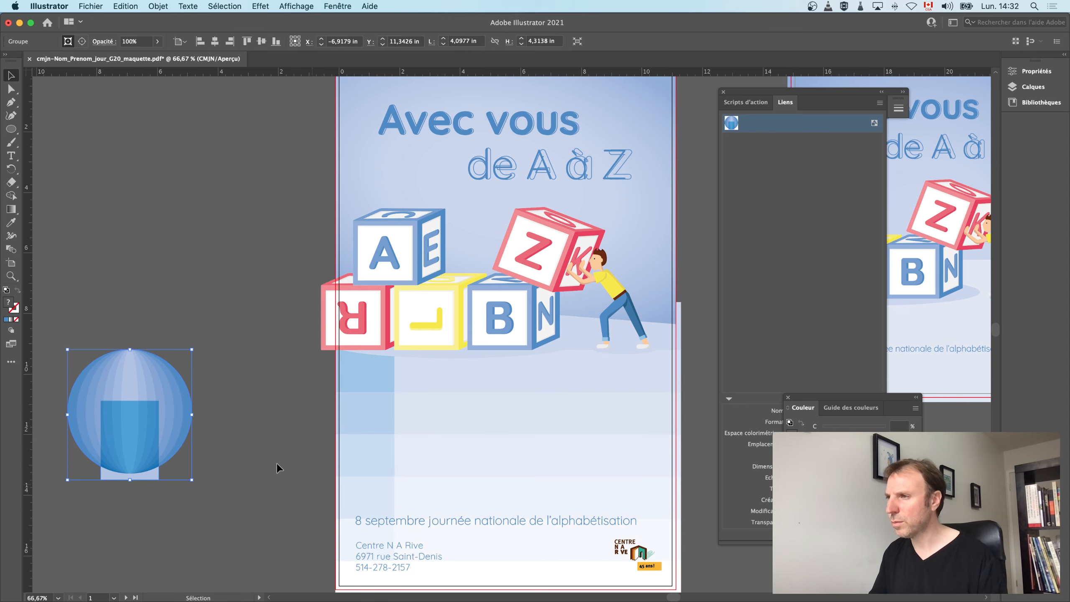
# Rasterize the poster's lower background bands together with the overlapping blue rectangle in CMJN at 600 ppp on white, with a clipping mask.
pyautogui.moveTo(320, 497); pyautogui.dragTo(345, 551)
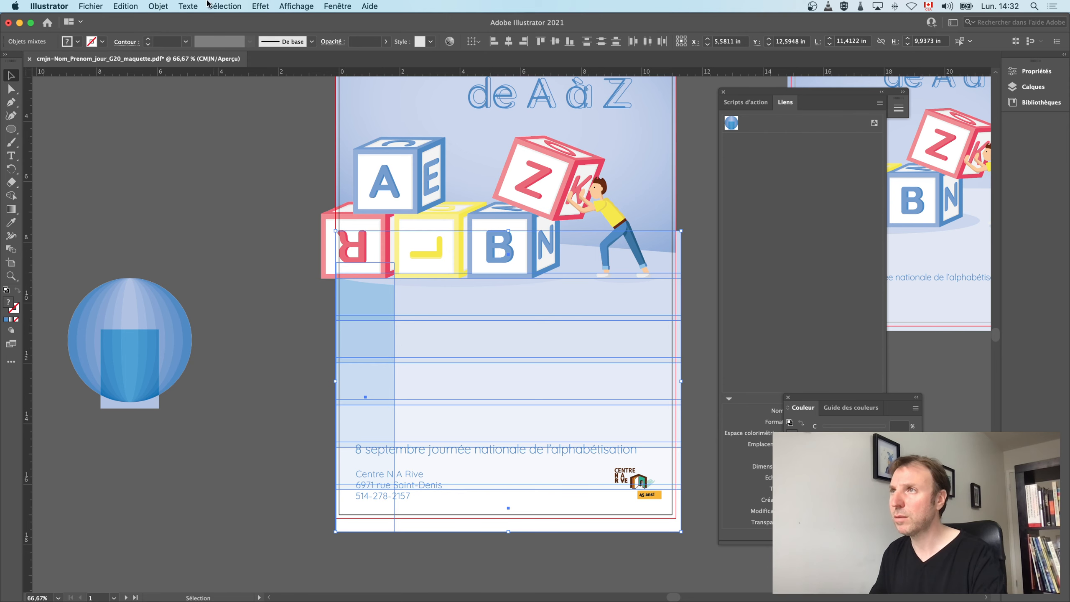
pyautogui.click(159, 6)
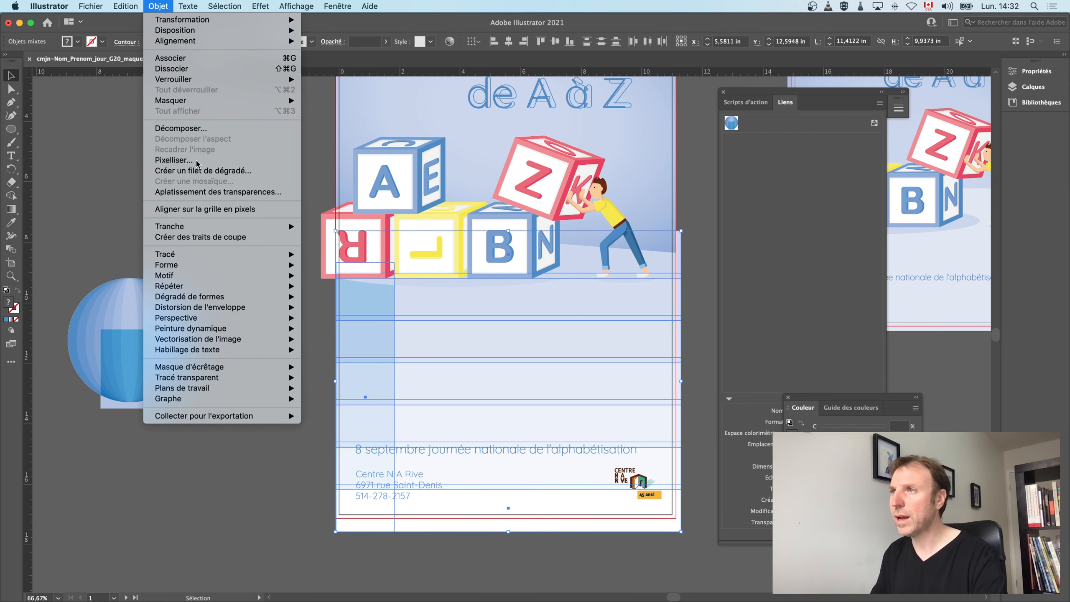
pyautogui.click(198, 162)
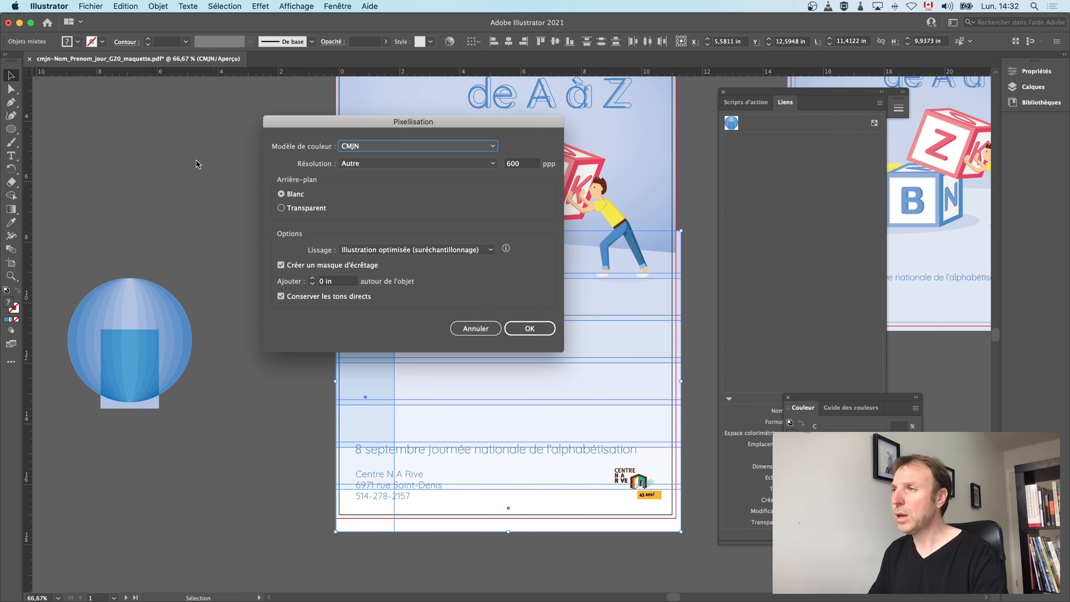
pyautogui.click(529, 329)
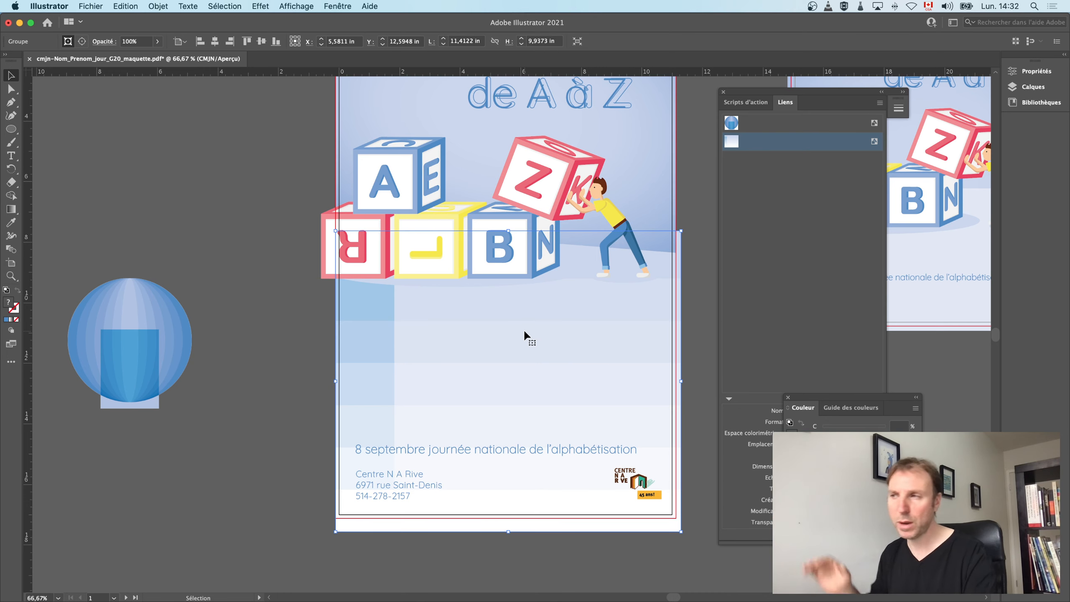
# Open the stacking order options (Disposition) for the rasterized lower background.
pyautogui.rightClick(525, 333)
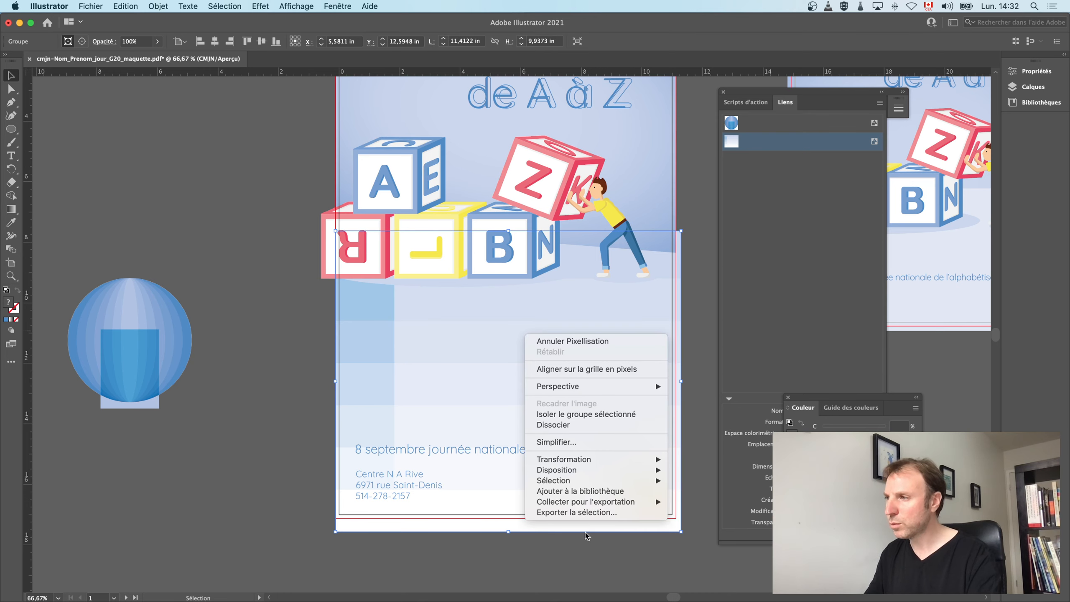
pyautogui.moveTo(611, 475)
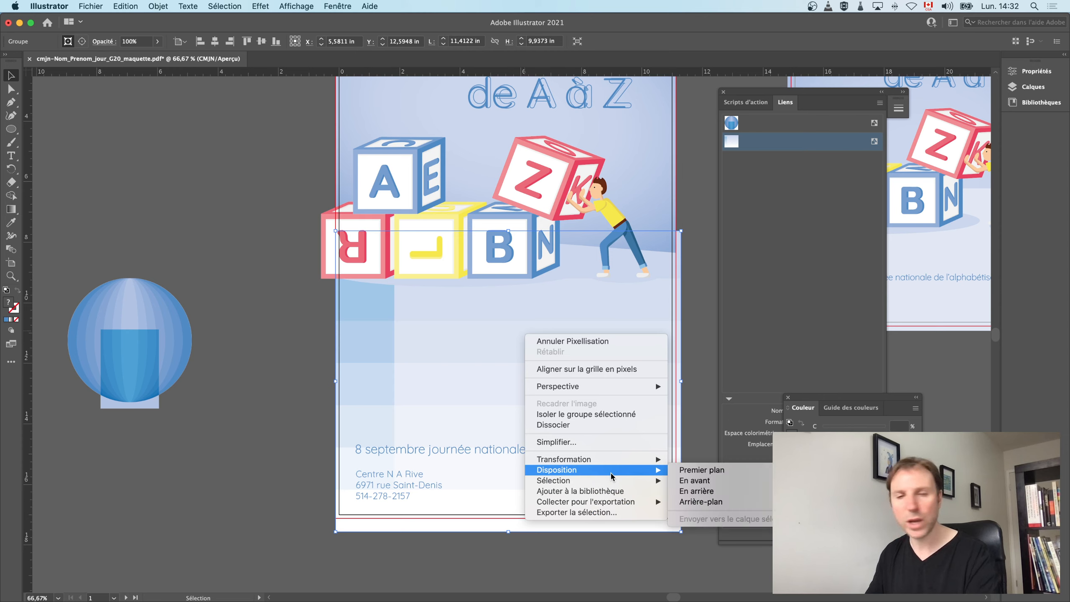